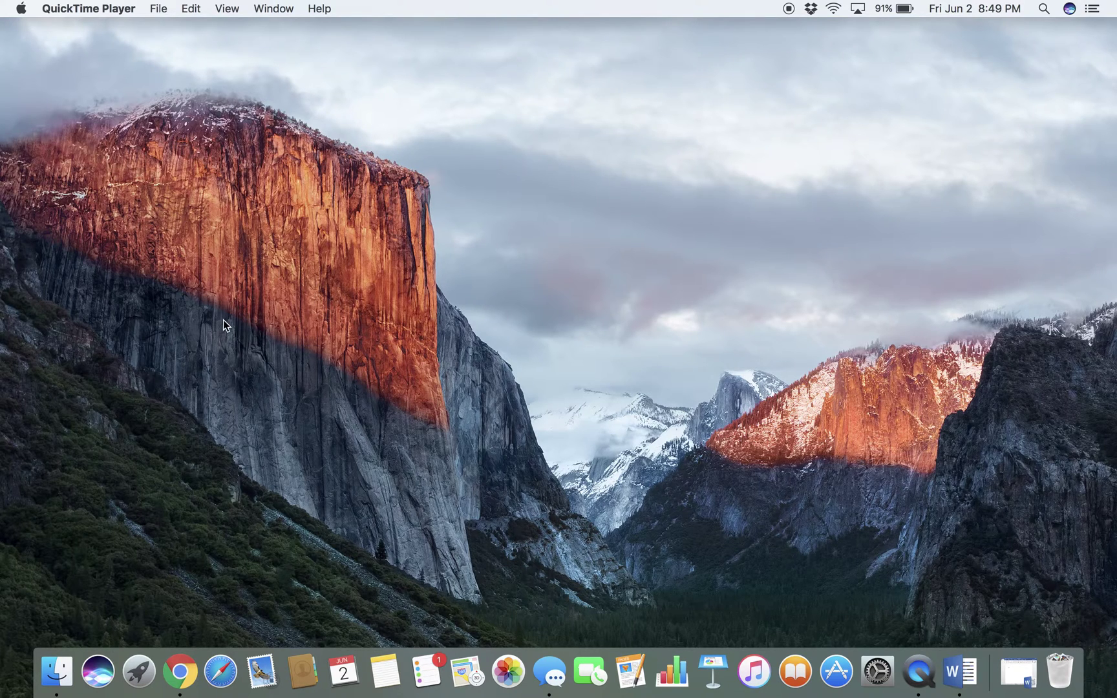
Check in About This Mac that the Mac runs macOS Sierra 10.12.5, then close the window
left_click(21, 12)
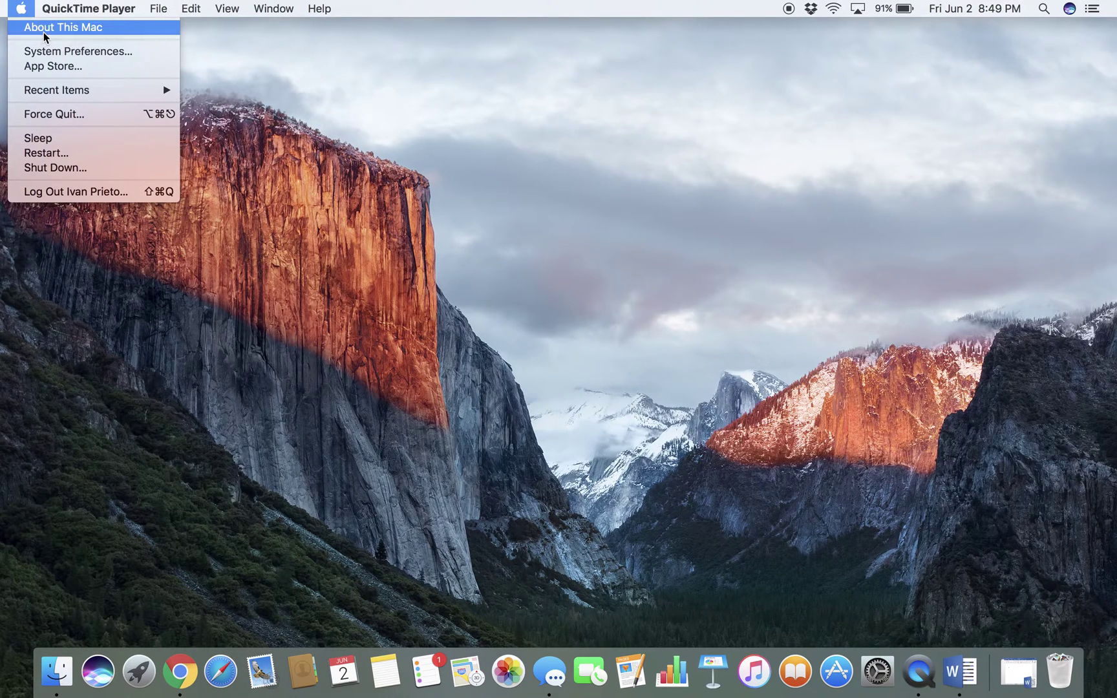
left_click(44, 32)
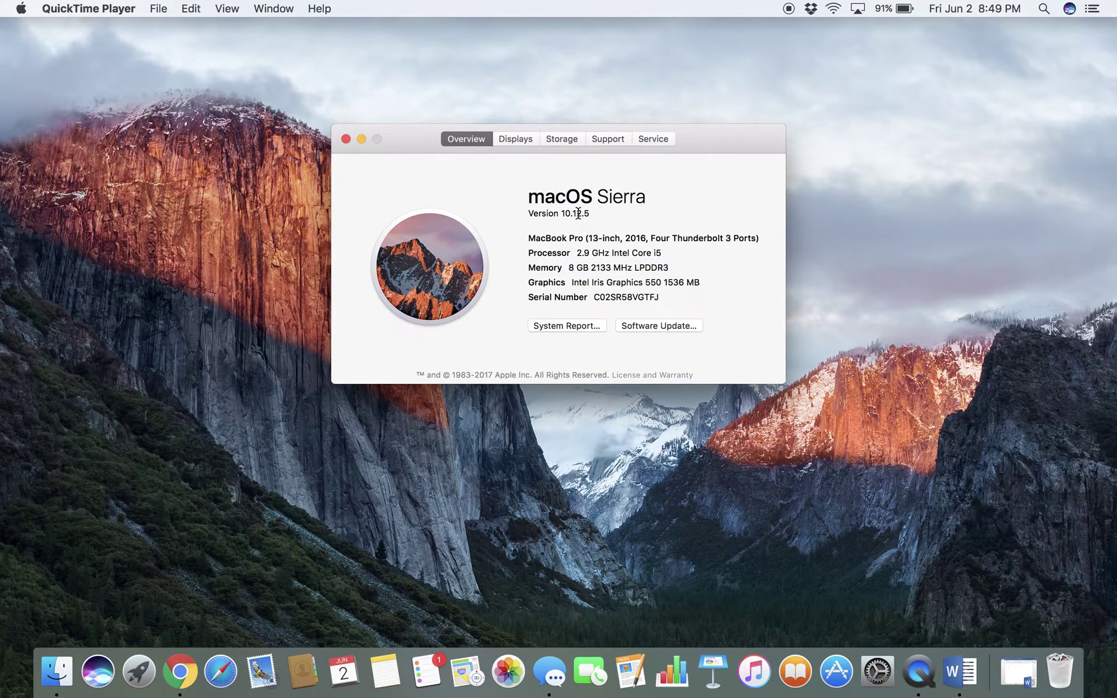
left_click(347, 139)
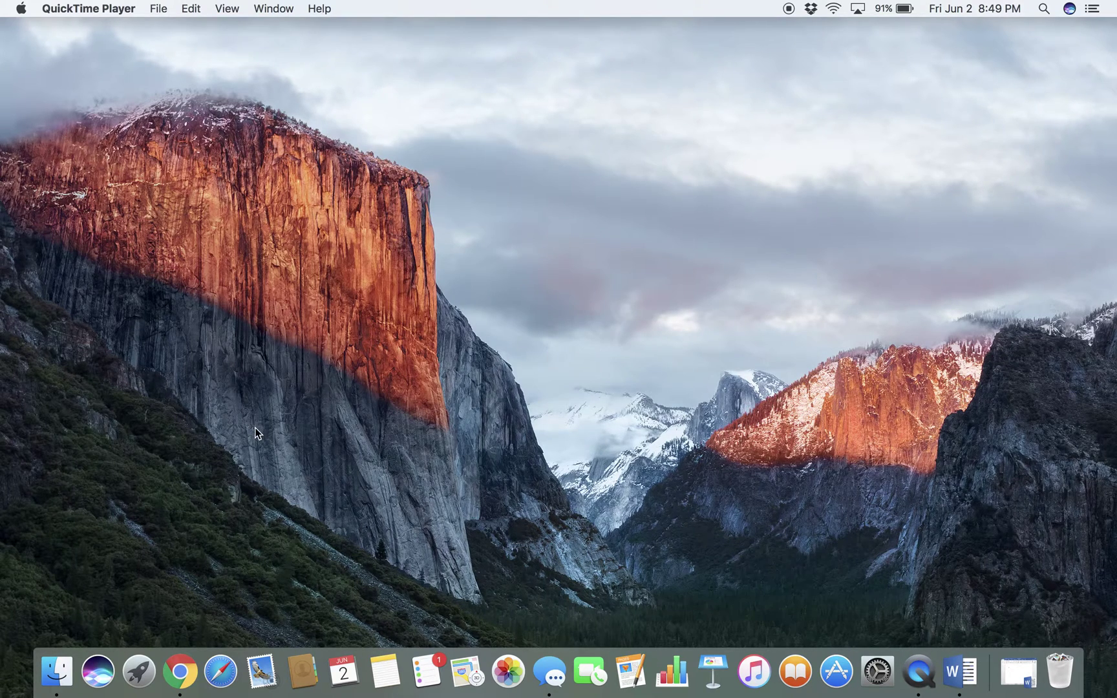
In a new Chrome tab, go to Sharp's product-downloads page at siica.sharpusa.com
left_click(186, 668)
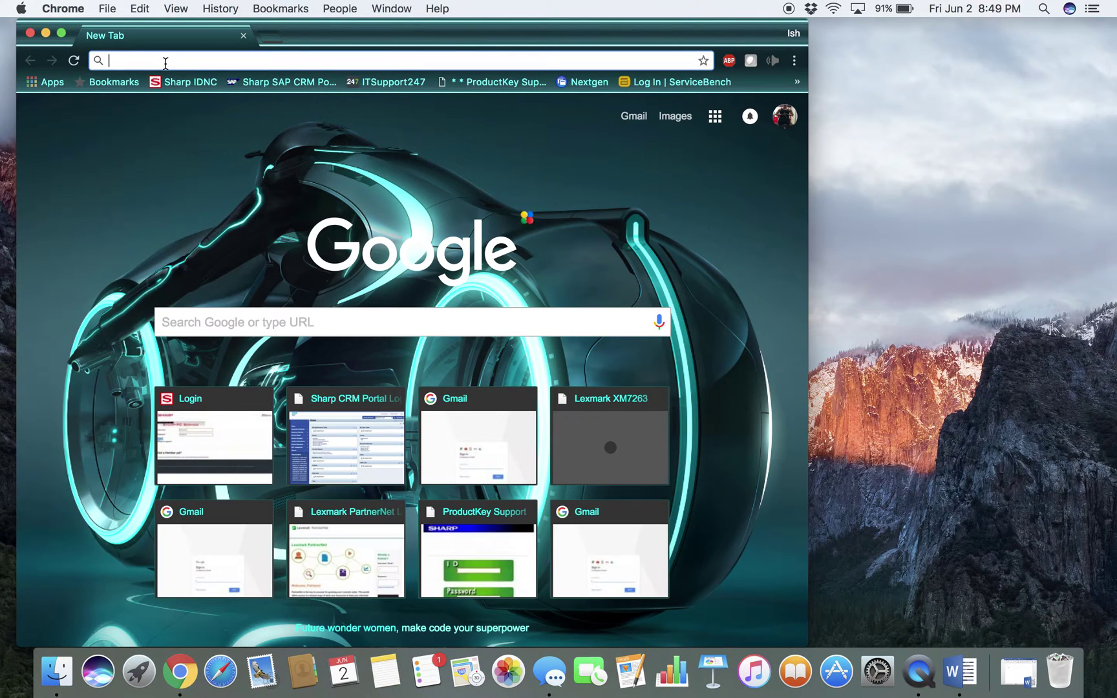
left_click(166, 63)
type("s")
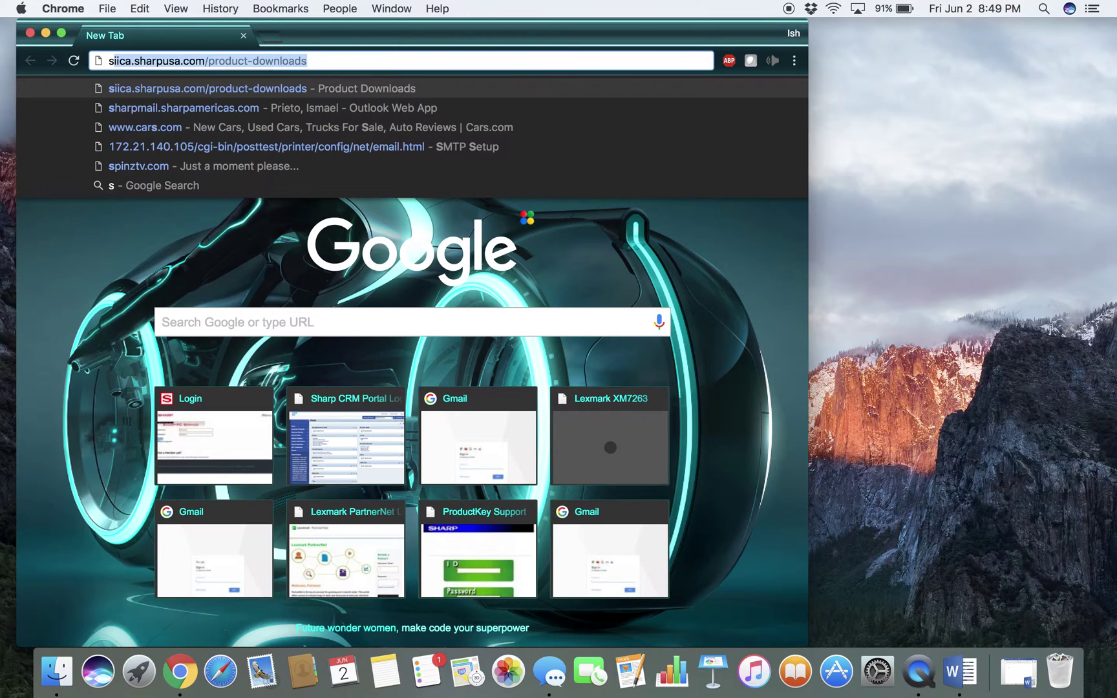
key("Return")
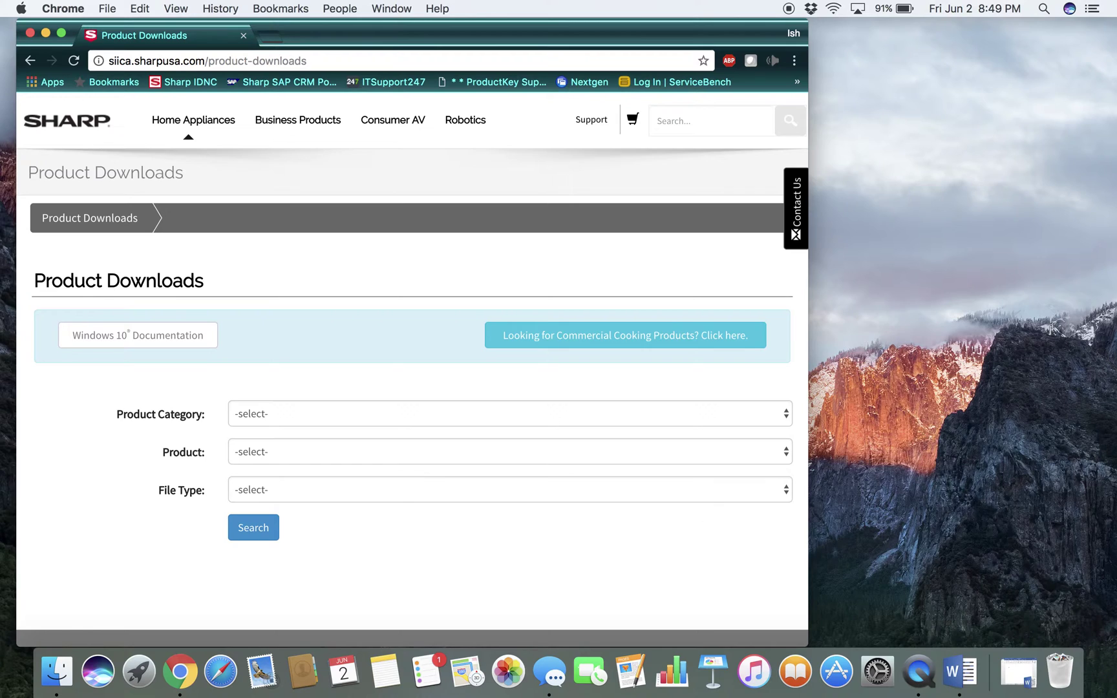
Set Product Category to MFPs and browse the product list for MX-C401
left_click(382, 414)
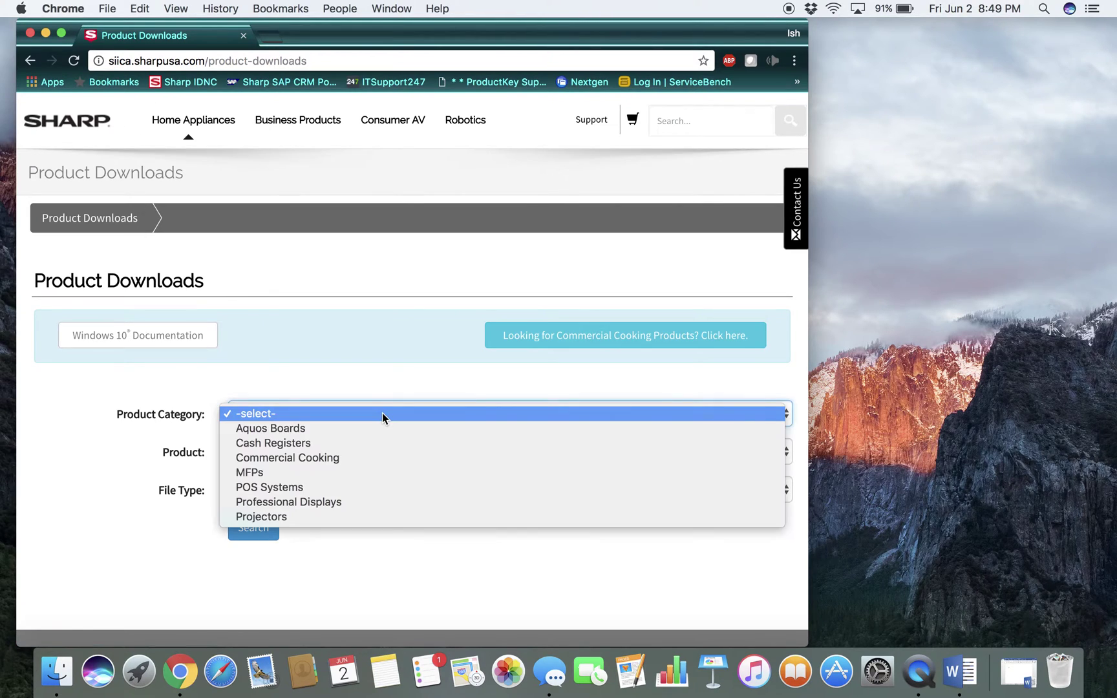
left_click(280, 473)
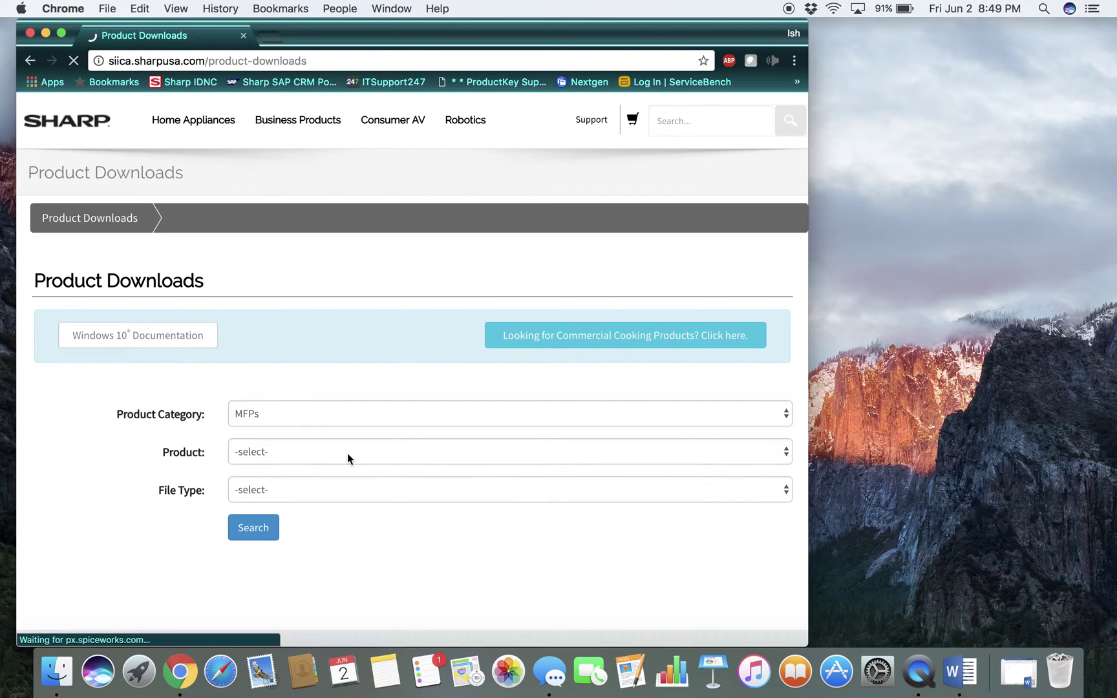
left_click(346, 454)
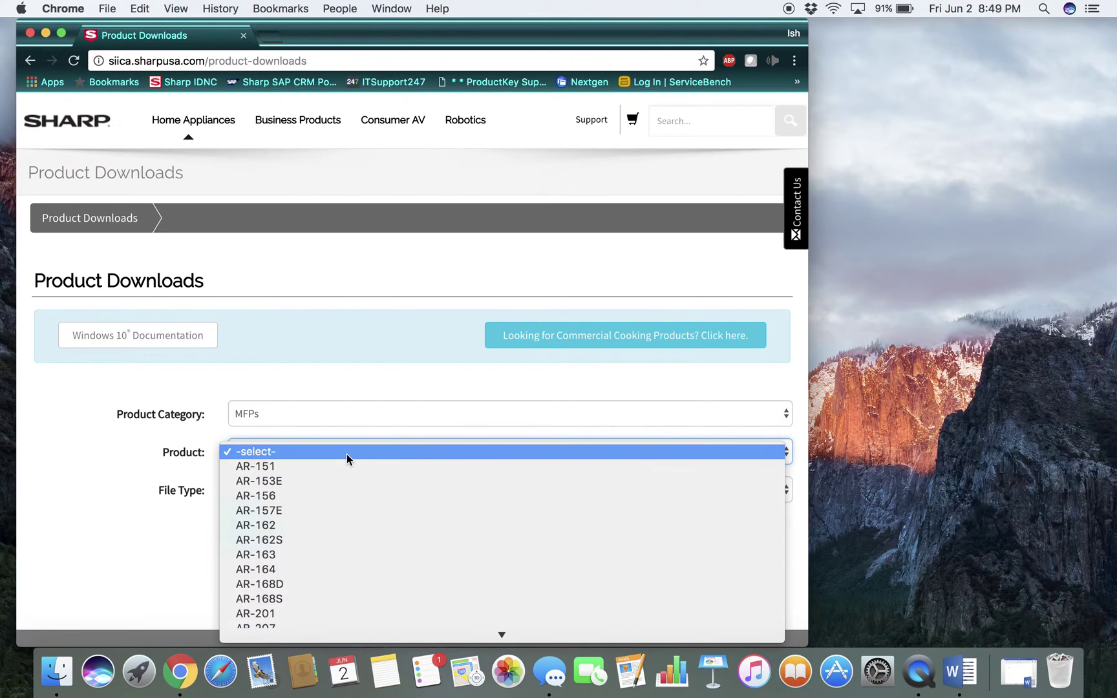
scroll(363, 556, "down", 15)
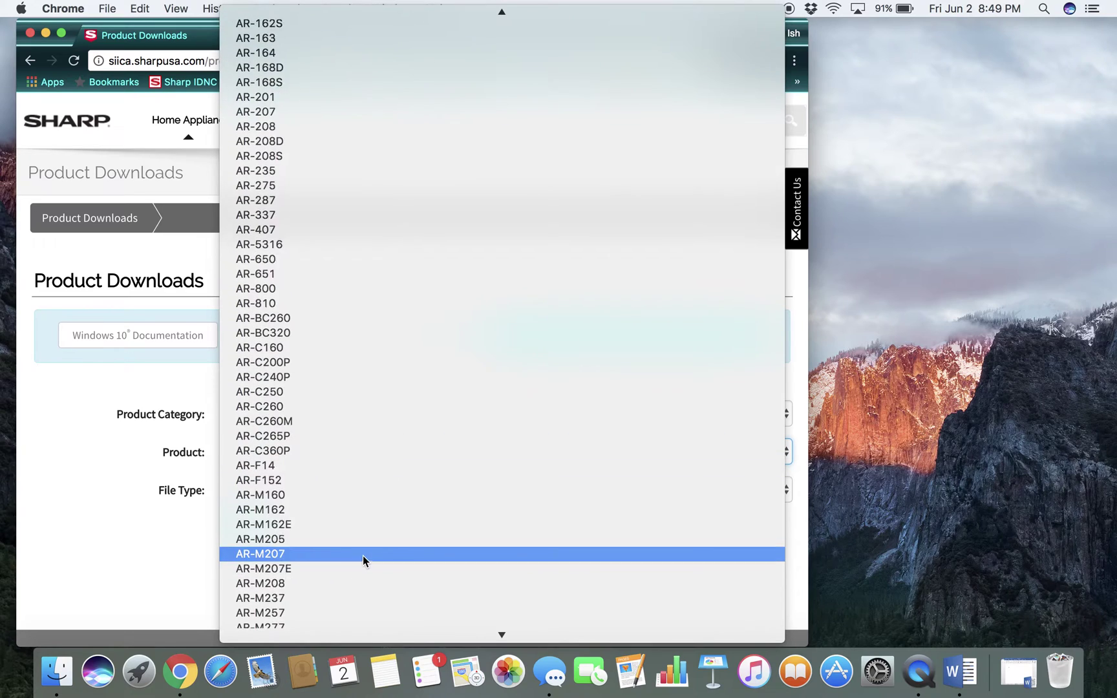
scroll(363, 555, "down", 20)
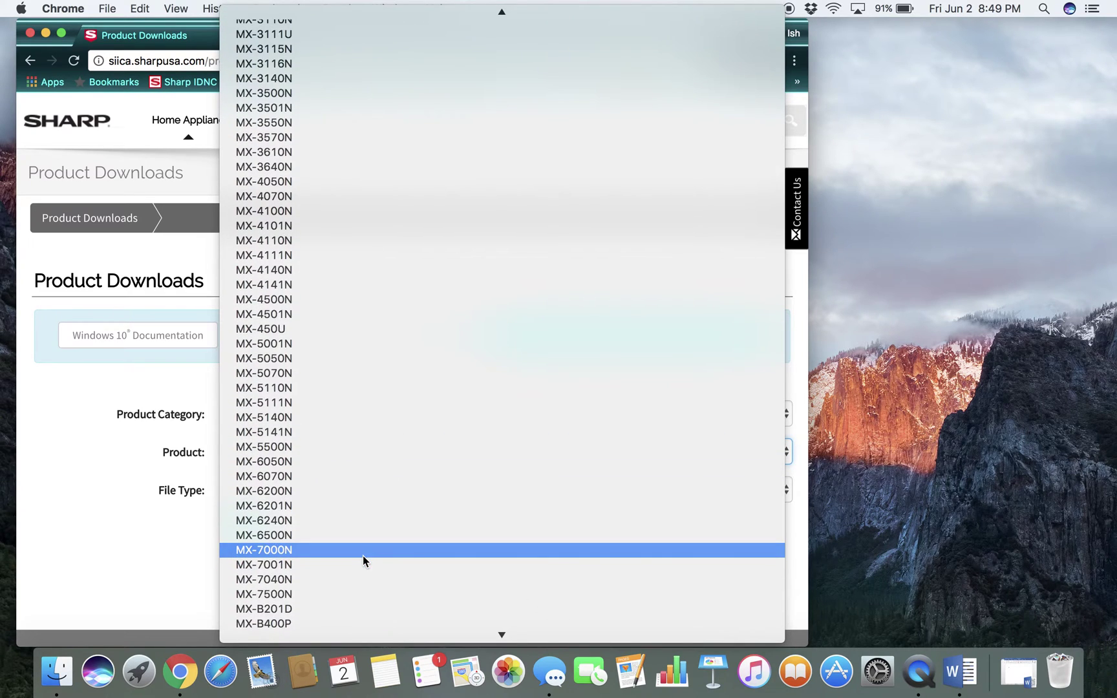
scroll(364, 555, "down", 8)
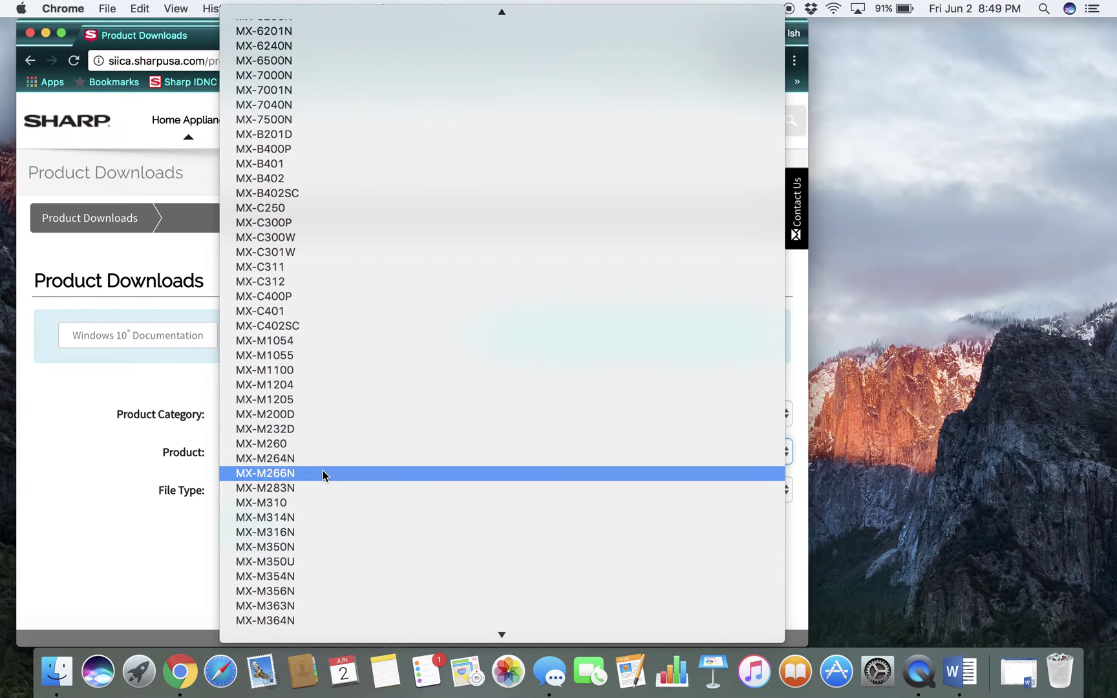
scroll(323, 474, "down", 7)
scroll(324, 473, "up", 8)
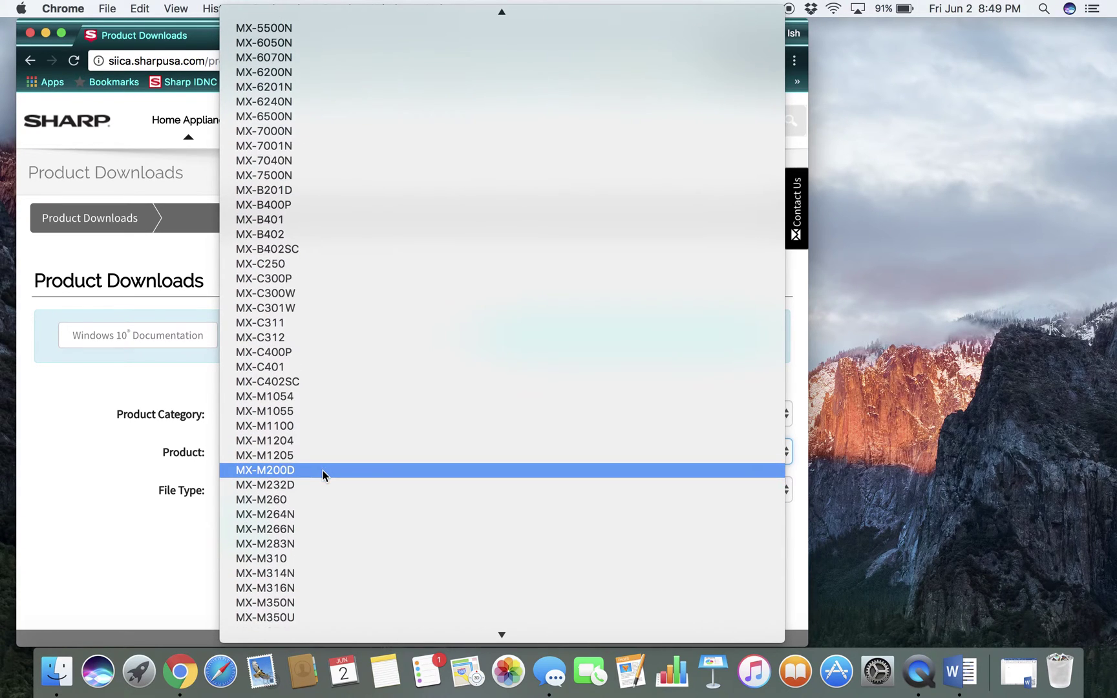
scroll(323, 472, "down", 5)
scroll(323, 471, "up", 8)
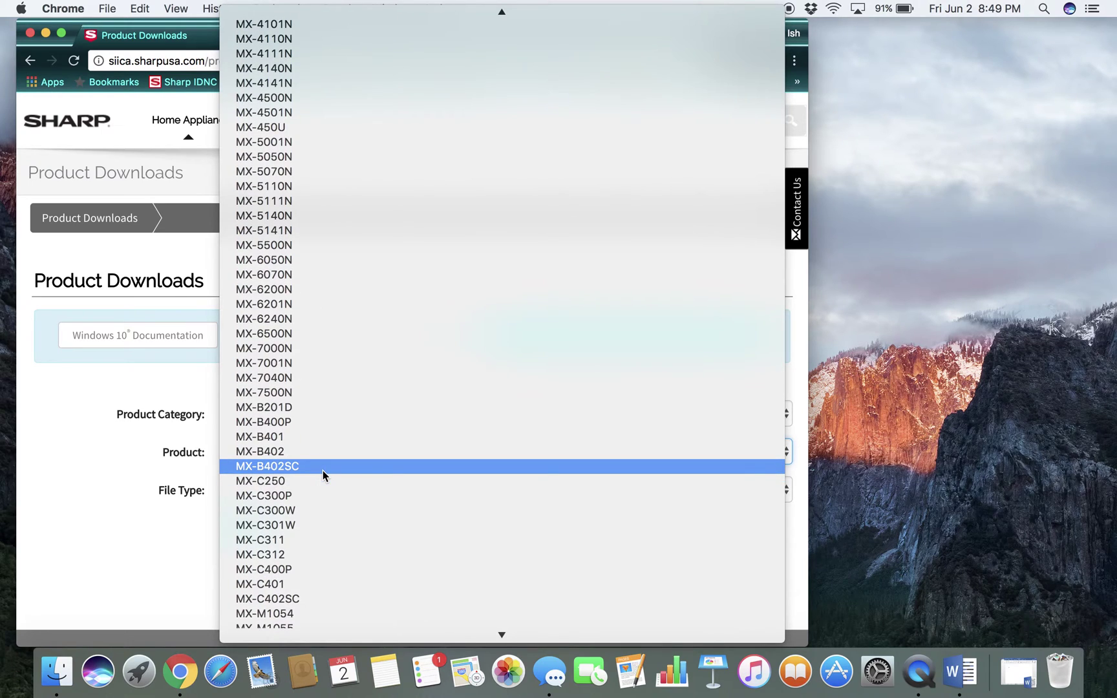
Search MX-C401 with file type Drivers and Utilities and scroll to the six driver packages
left_click(282, 584)
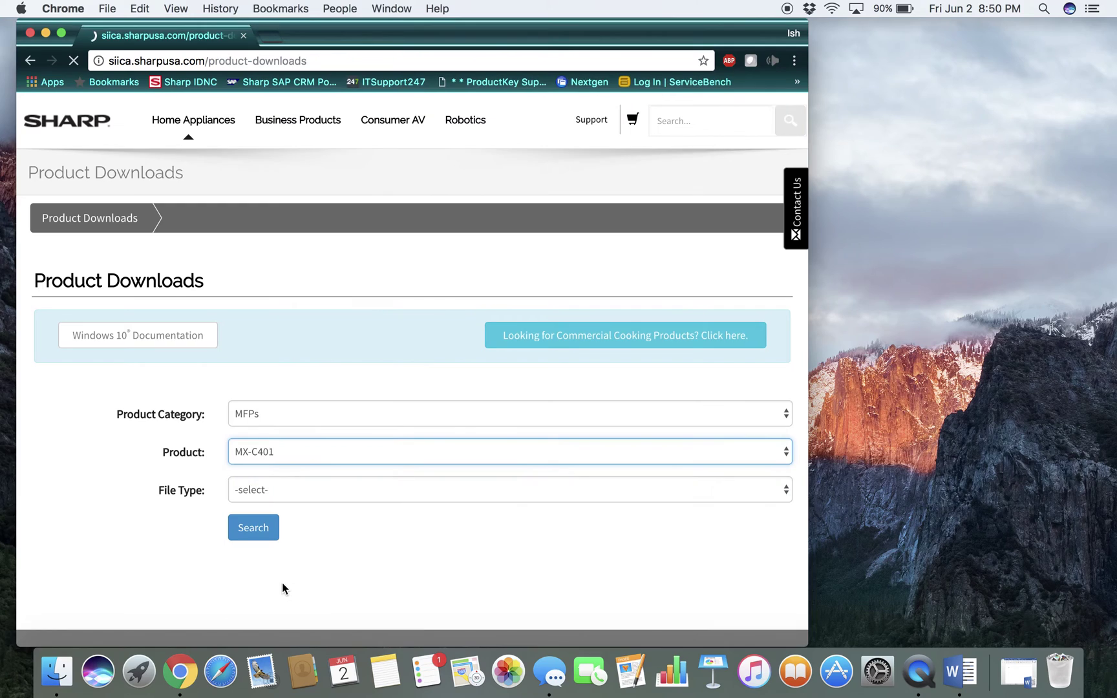
left_click(370, 497)
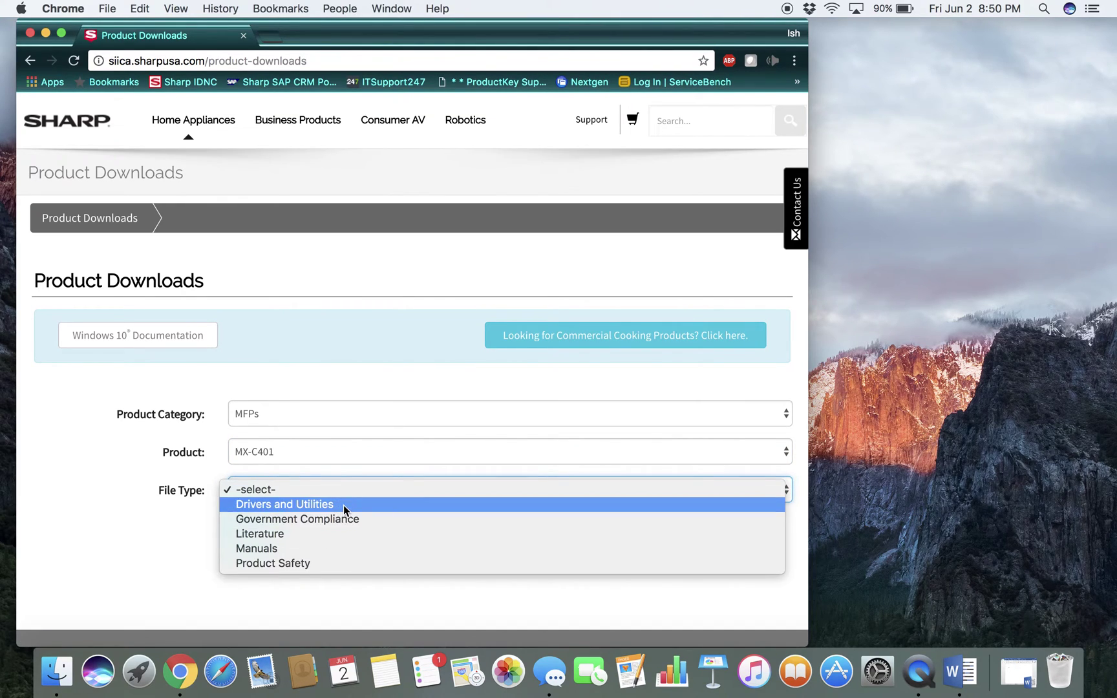
left_click(343, 505)
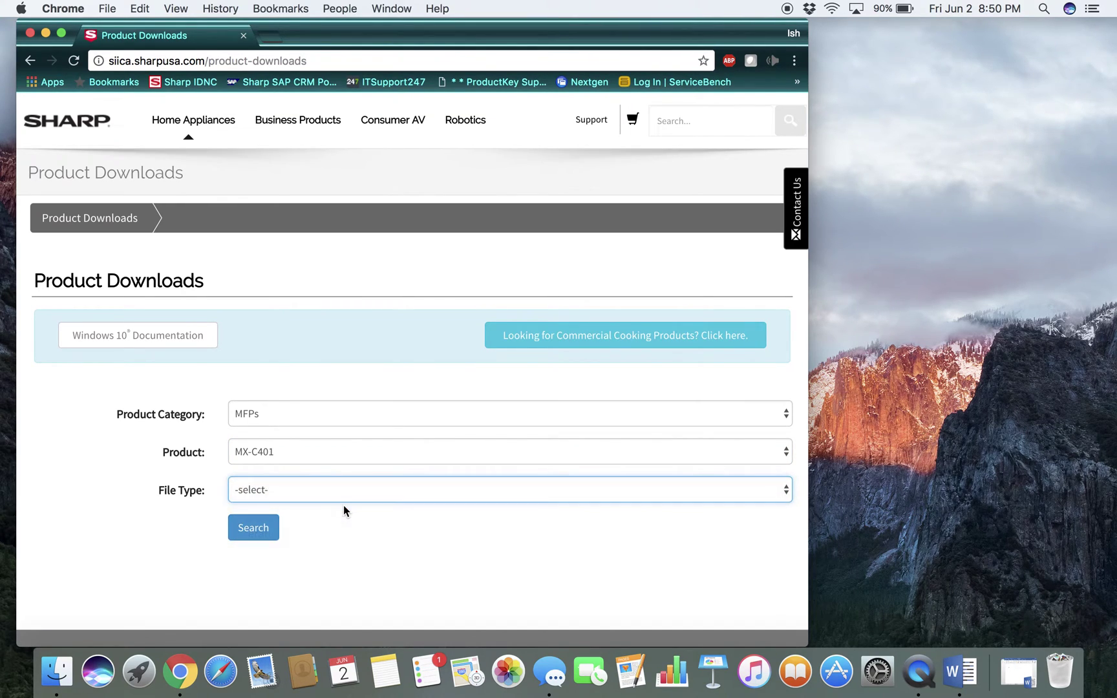
left_click(255, 528)
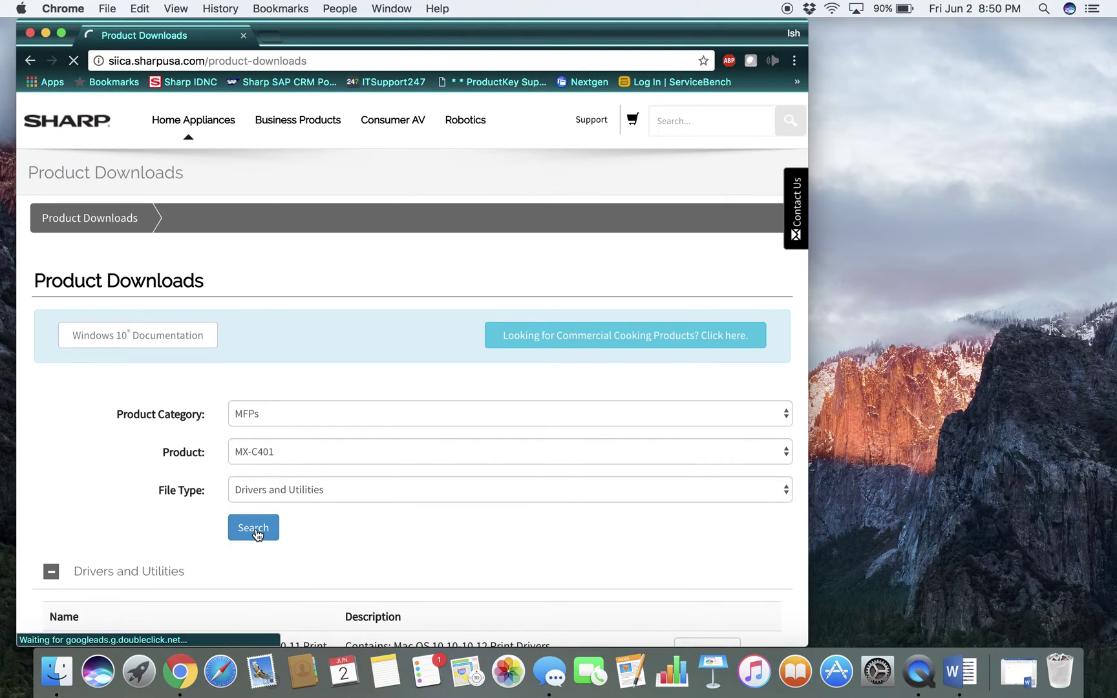
scroll(571, 583, "down", 5)
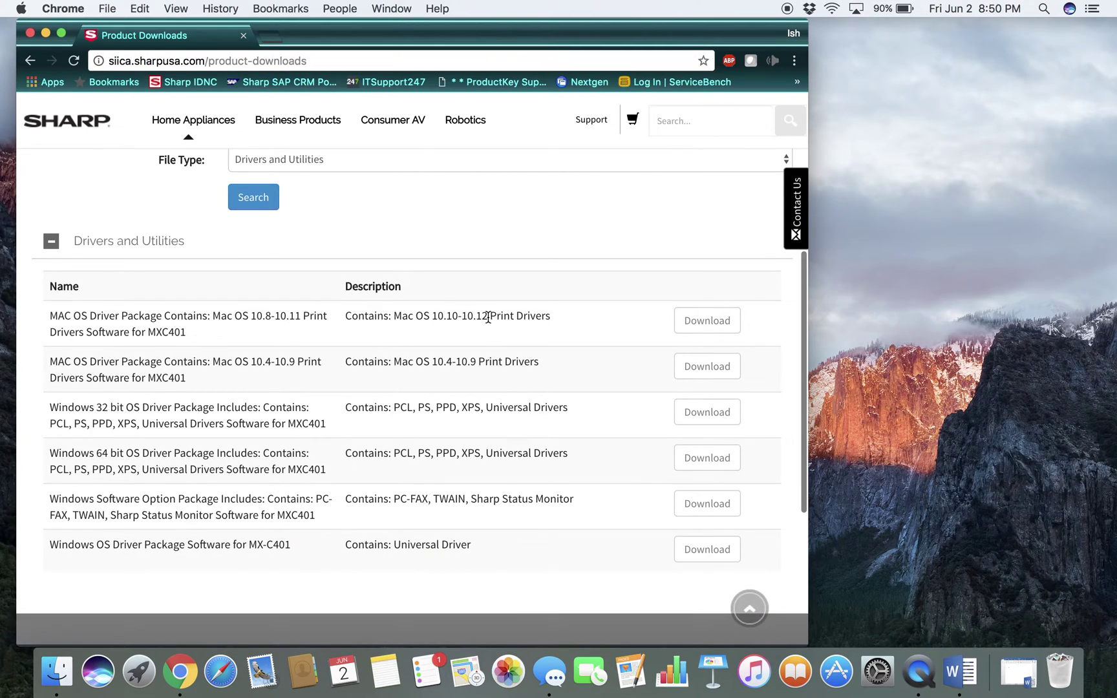
Download the Mac OS 10.8–10.11 driver, saving MX_PBX1_1502a_Mac108_1012.zip to Downloads
left_click(715, 321)
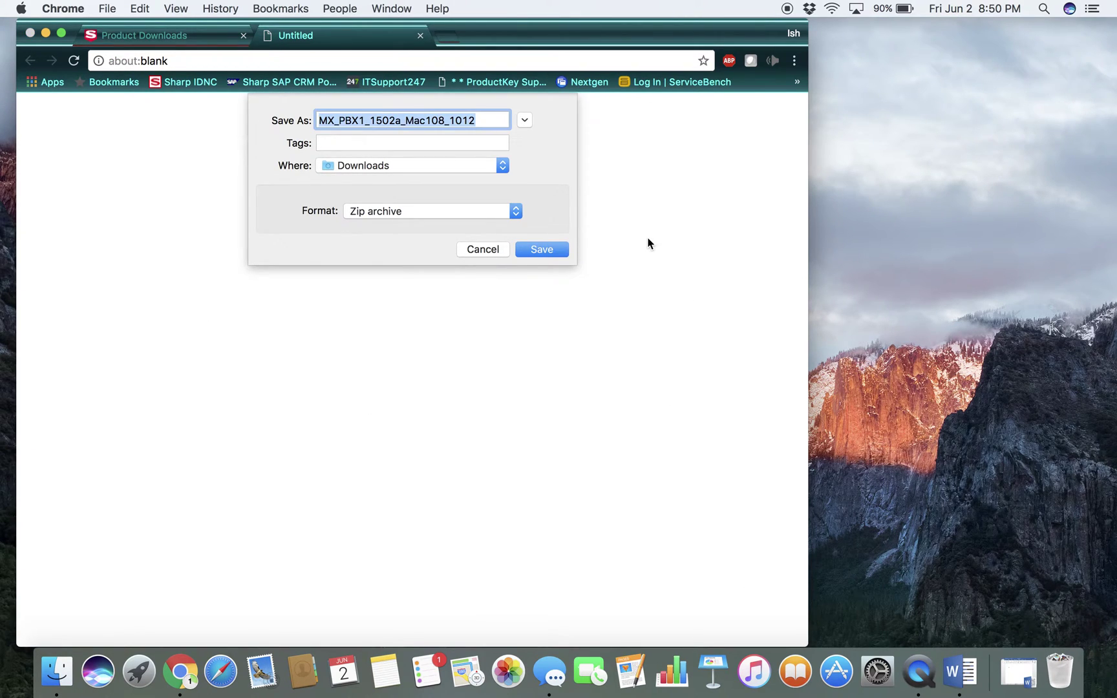
left_click(553, 252)
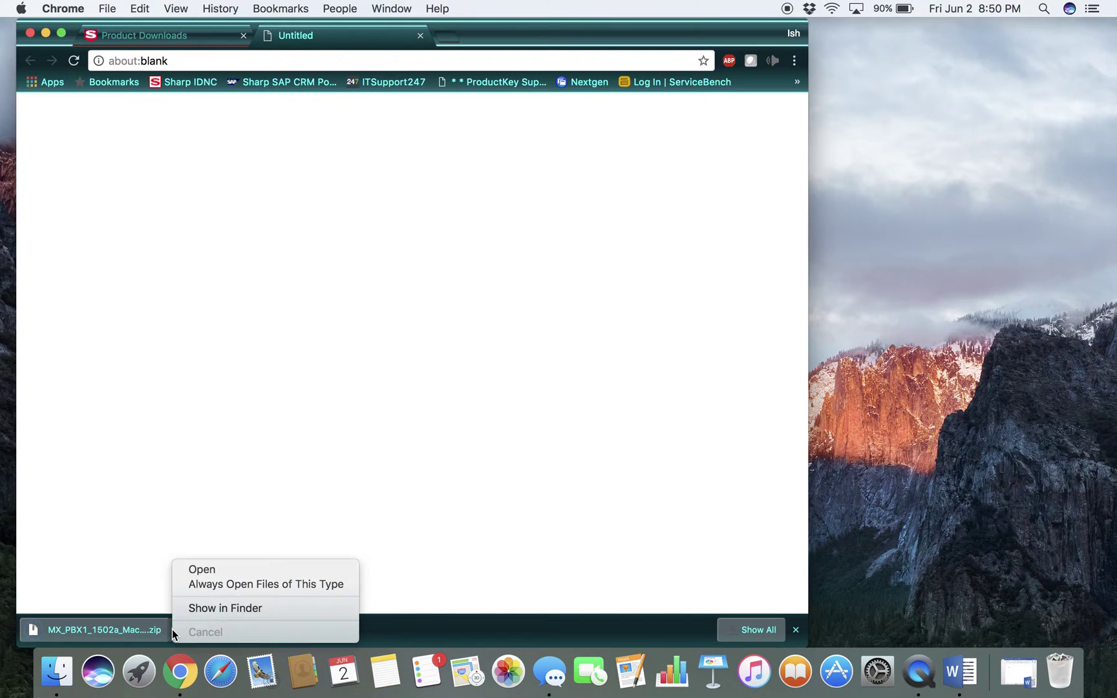
Open the downloaded MX_PBX1_1502a_Mac108_1012 archive and mount the MX-PBX1 disk image
left_click(219, 570)
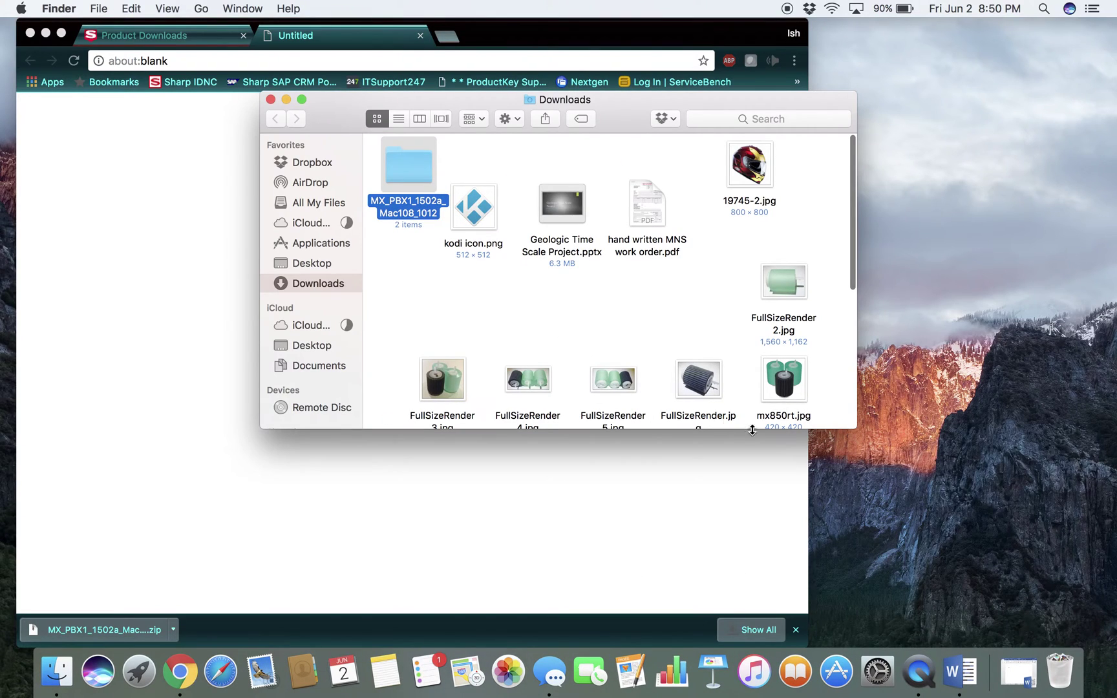
double_click(400, 167)
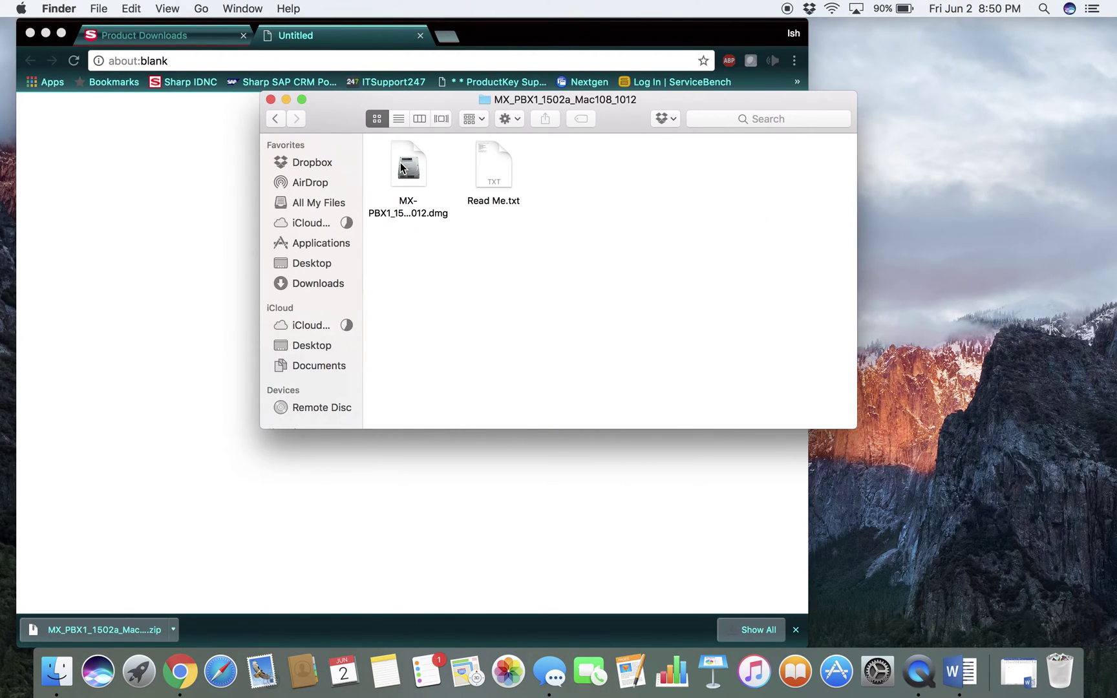
left_click(411, 181)
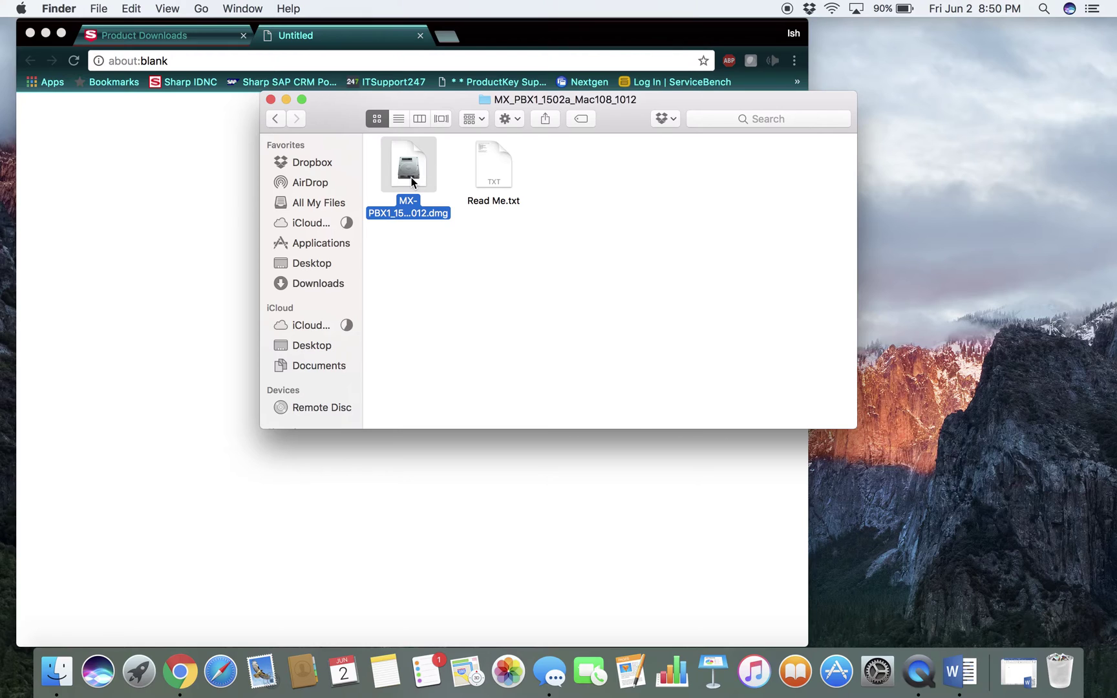
double_click(411, 181)
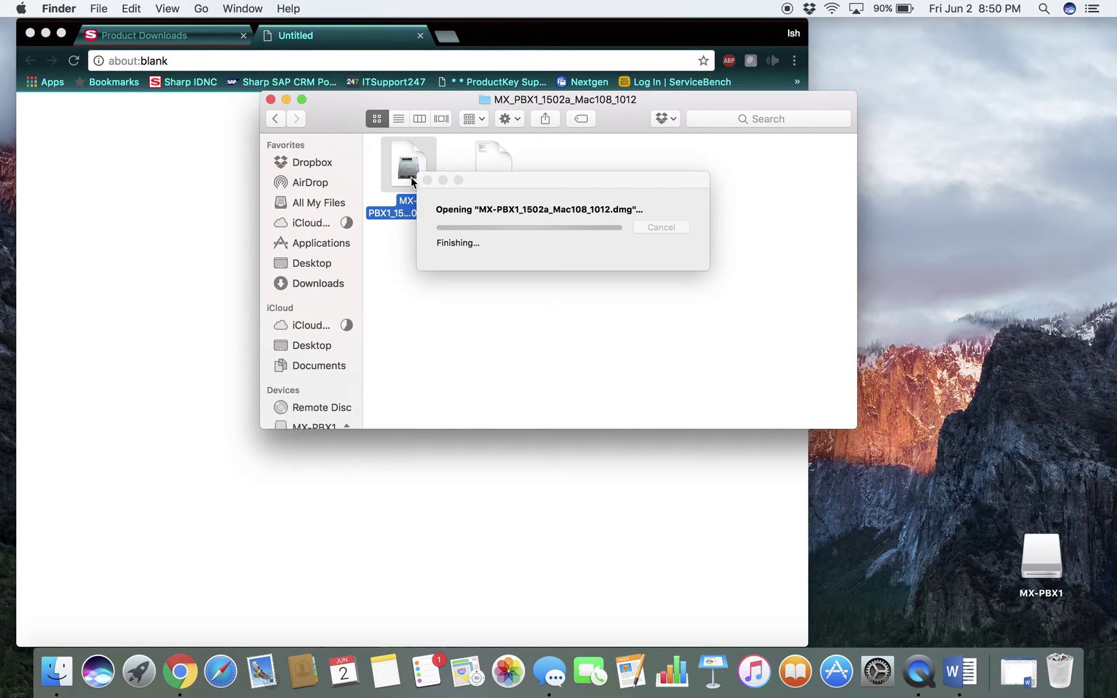
Open the mounted MX-PBX1 disk's MacOSX > Version 10.12 folder
double_click(1042, 567)
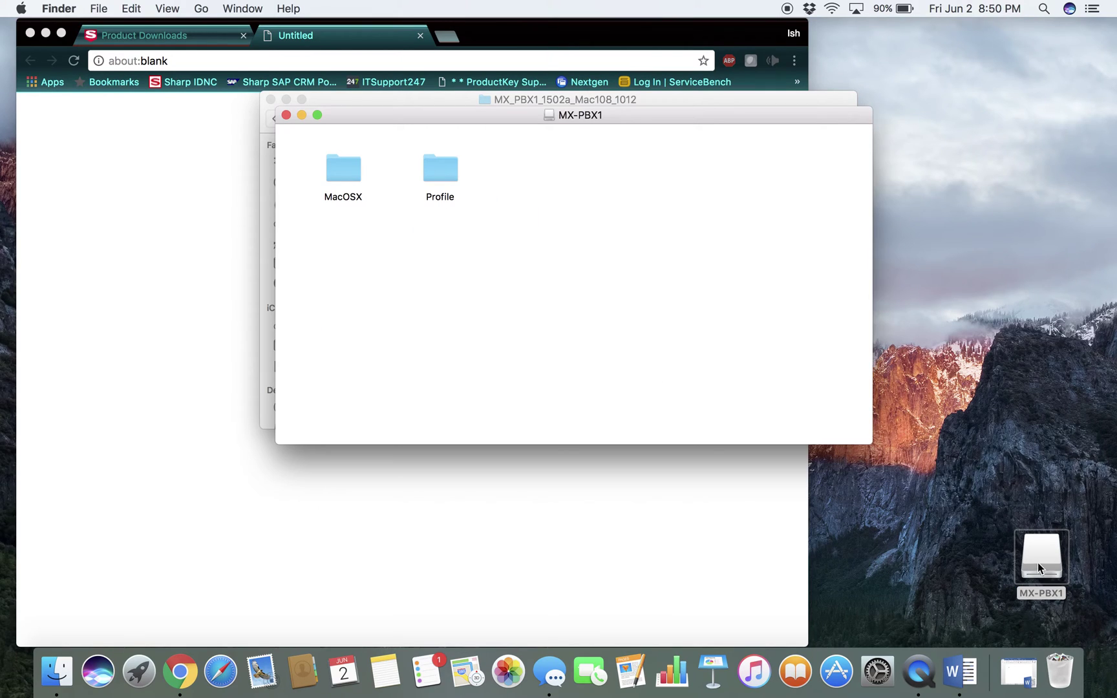
double_click(348, 174)
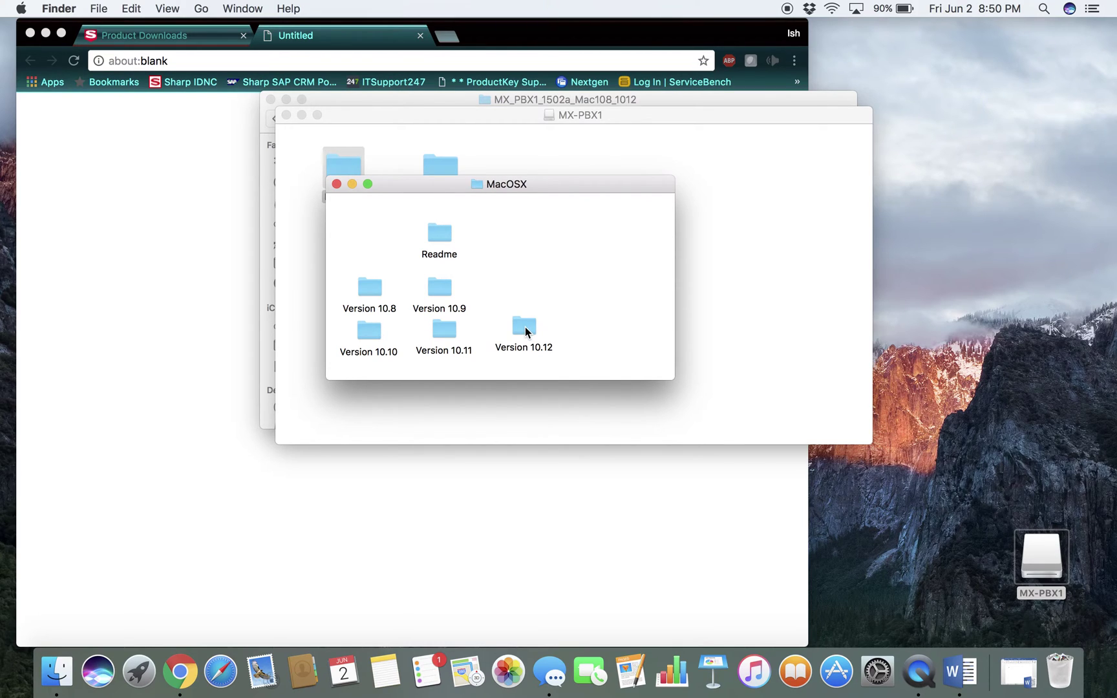
double_click(525, 328)
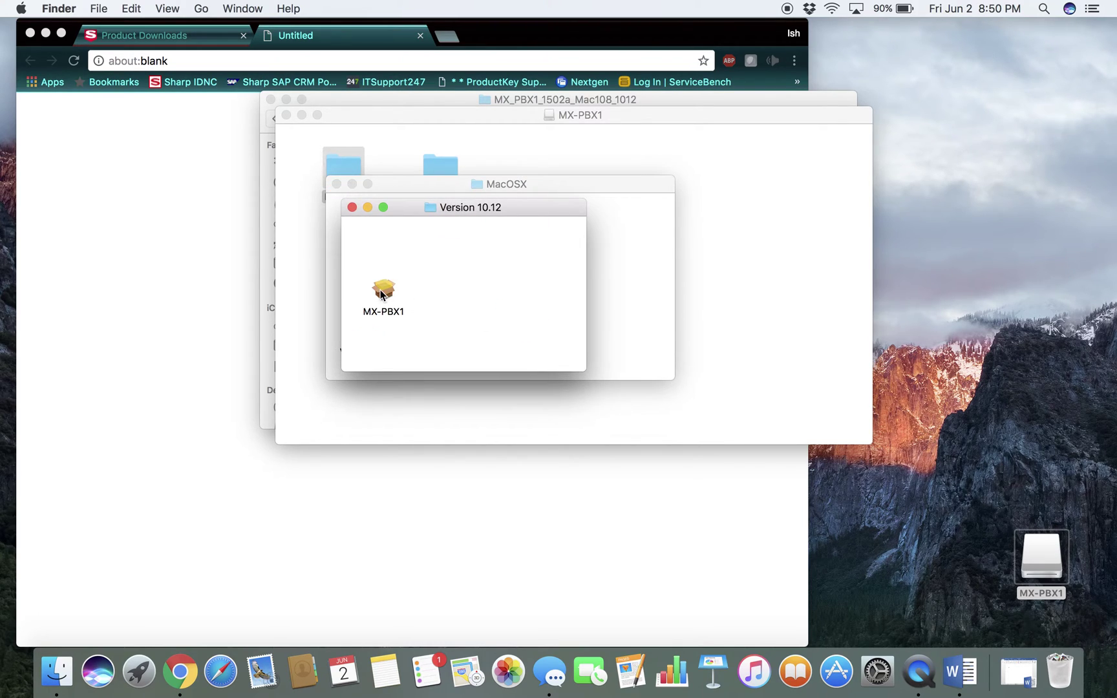
Run the MX-PBX1 installer, accept the license, and complete the standard installation
double_click(381, 292)
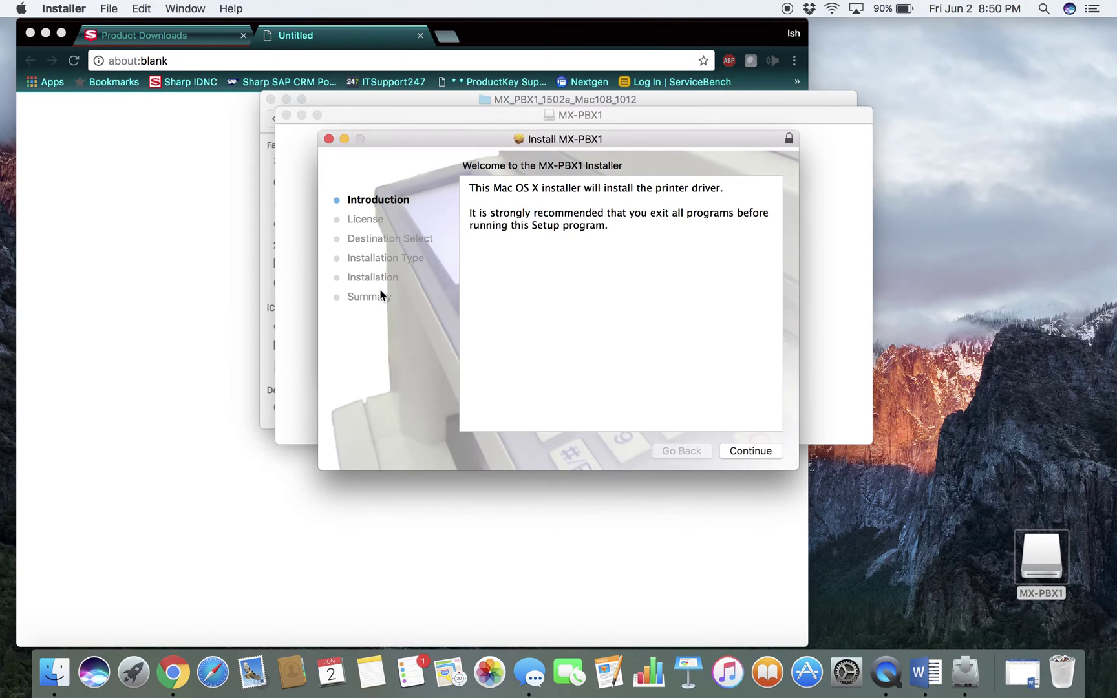
left_click(769, 456)
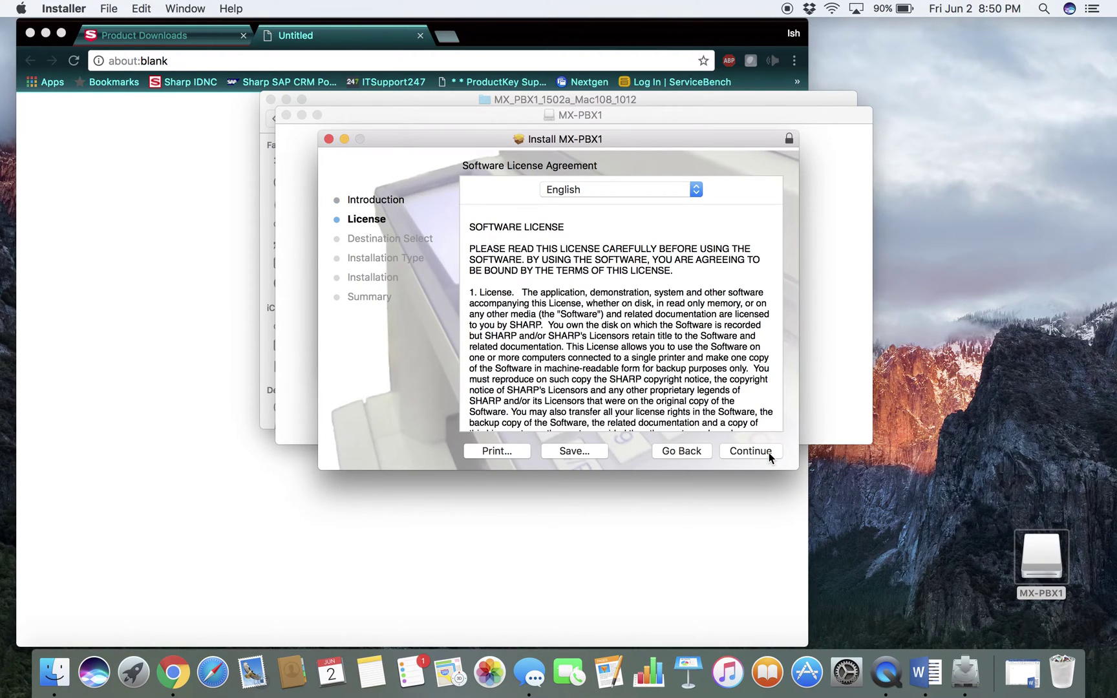
left_click(758, 456)
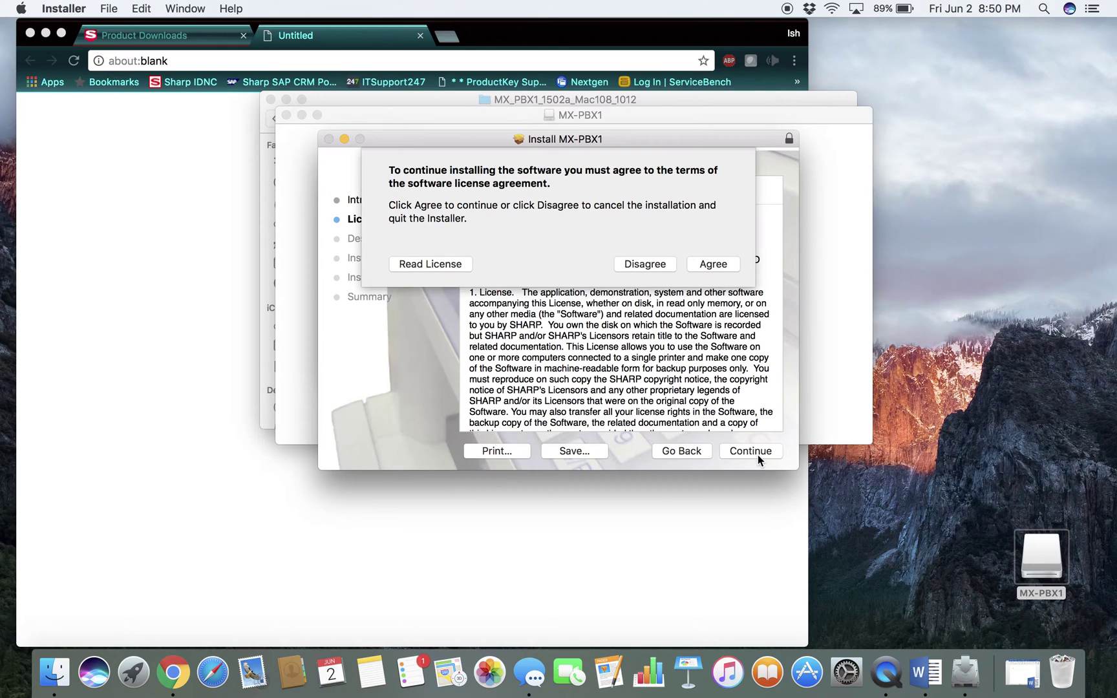
left_click(723, 262)
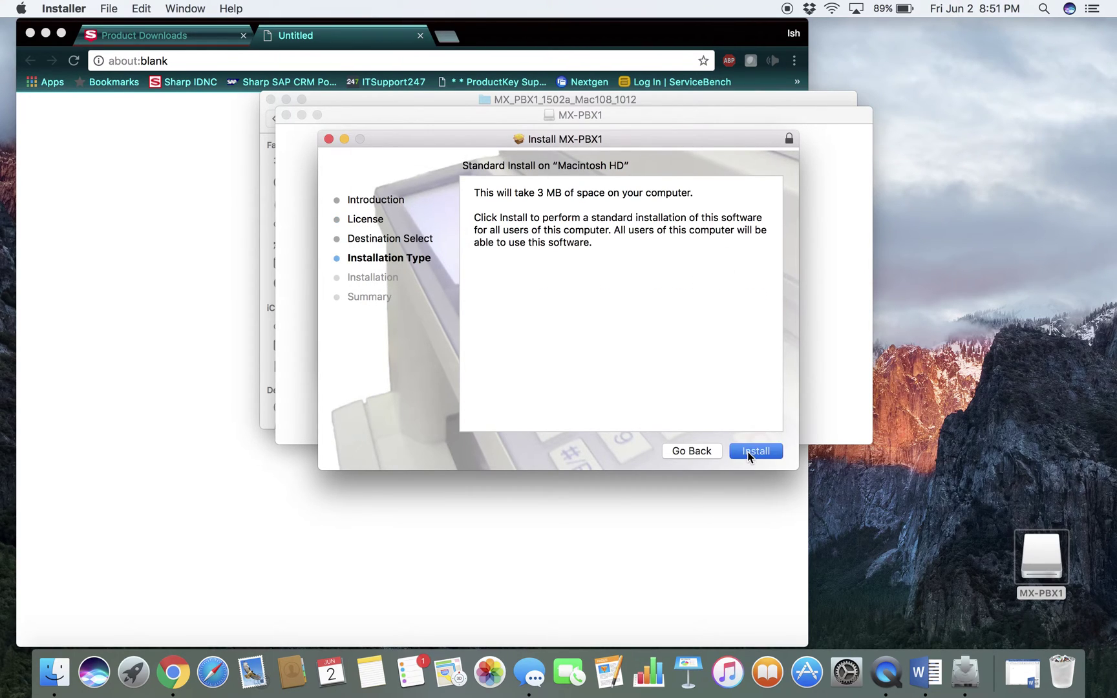
left_click(747, 451)
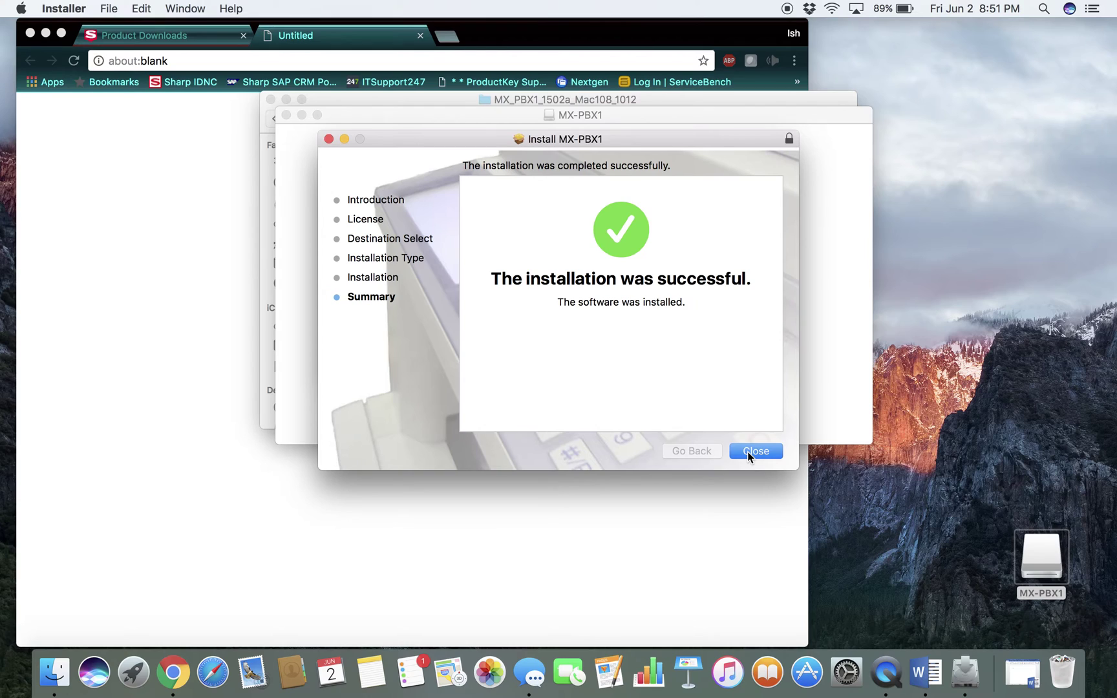
left_click(749, 452)
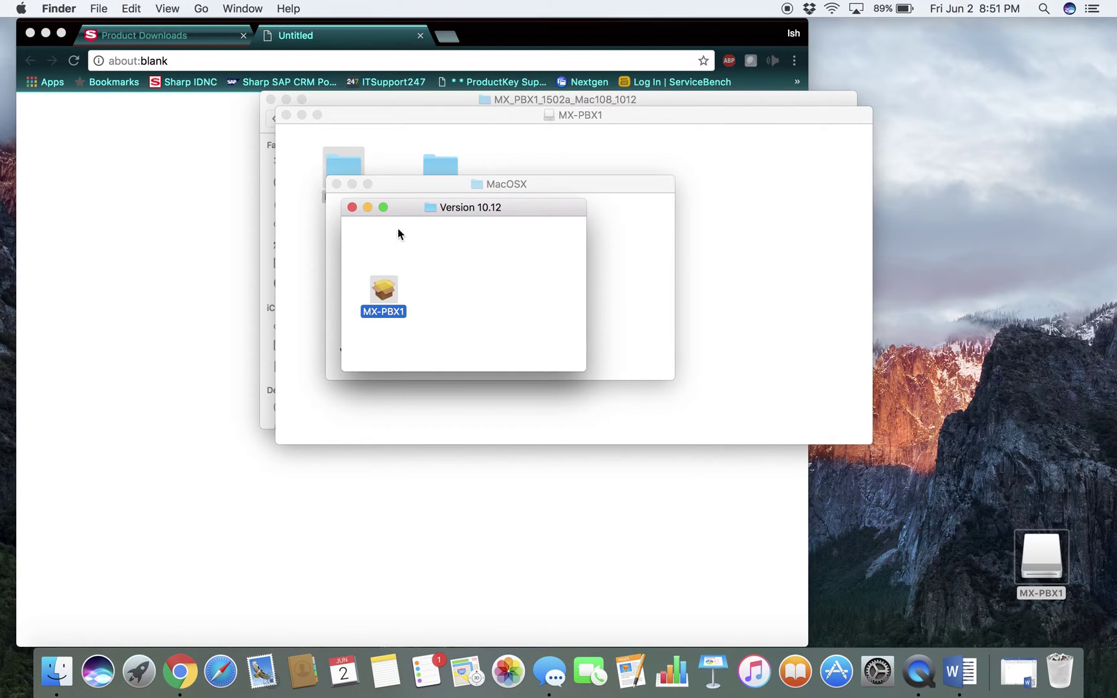
Close the Version 10.12, MacOSX, MX-PBX1 disk and downloaded folder windows
left_click(351, 208)
left_click(337, 186)
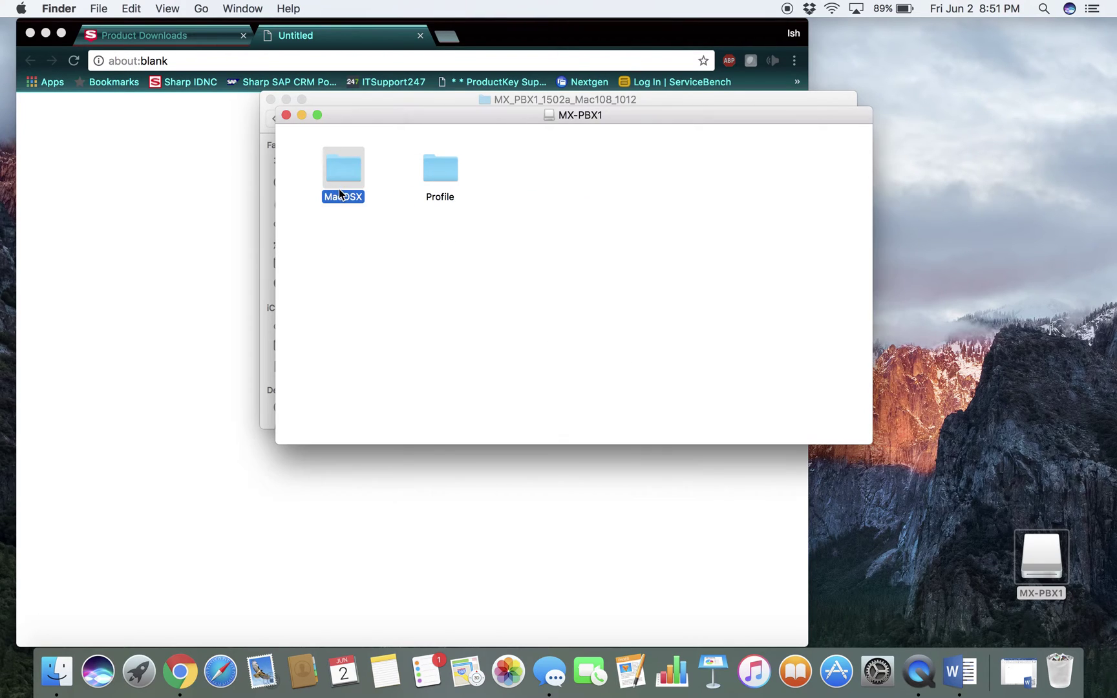
left_click(286, 115)
left_click(270, 99)
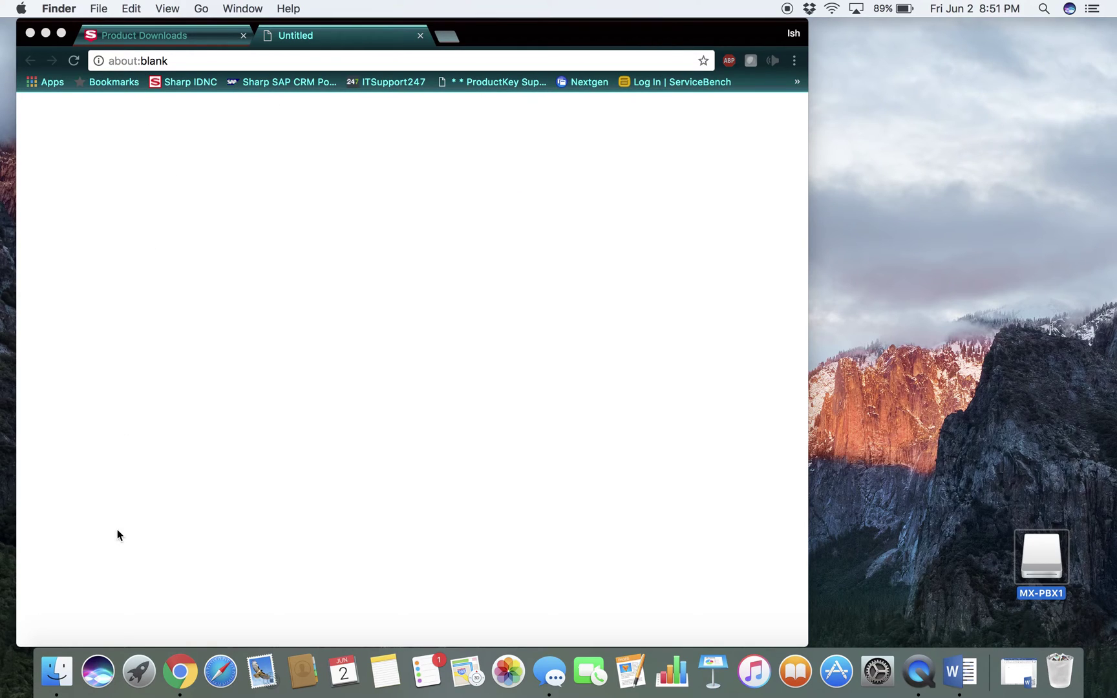
In System Preferences > Printers & Scanners, add a new printer using the IP tab
left_click(20, 9)
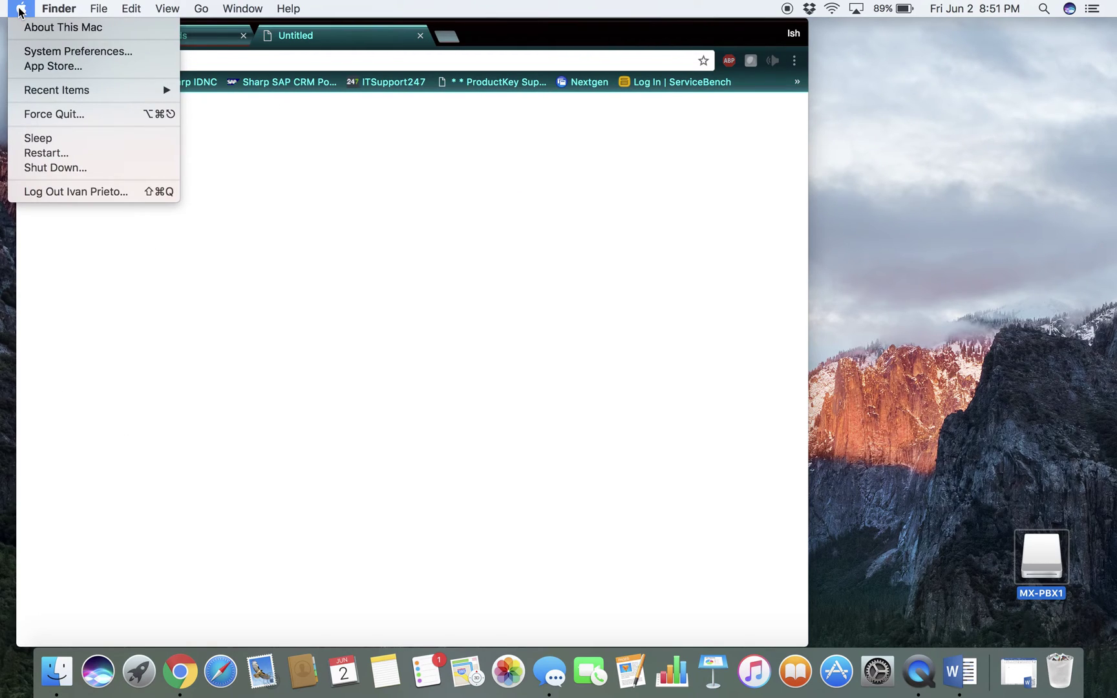
left_click(48, 56)
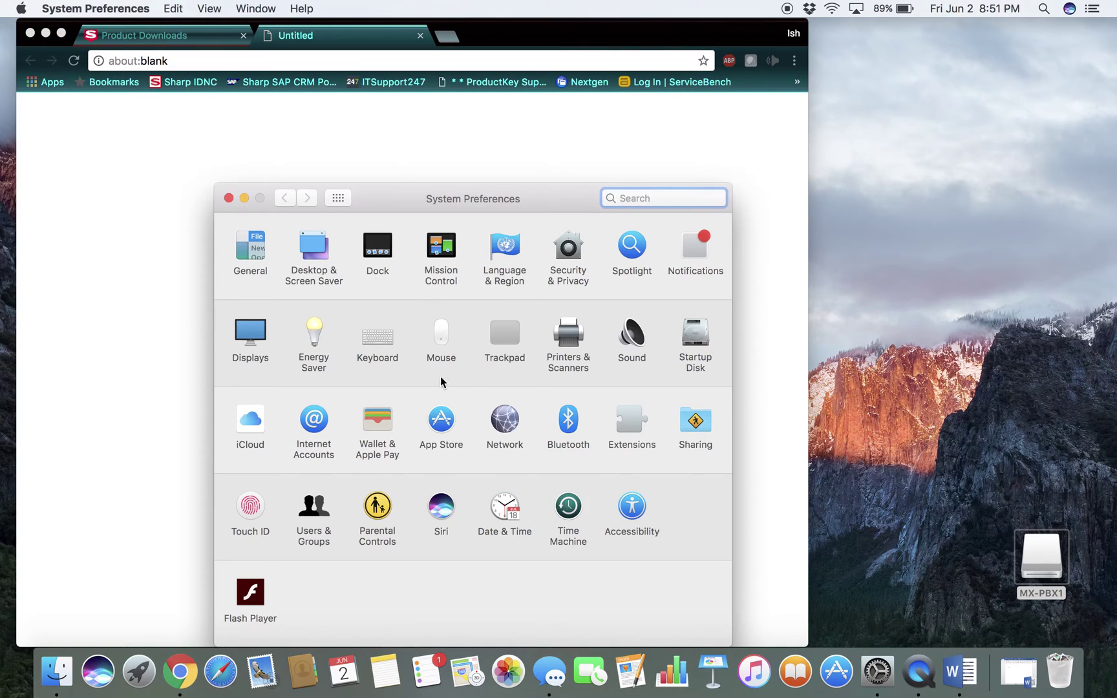
left_click(567, 342)
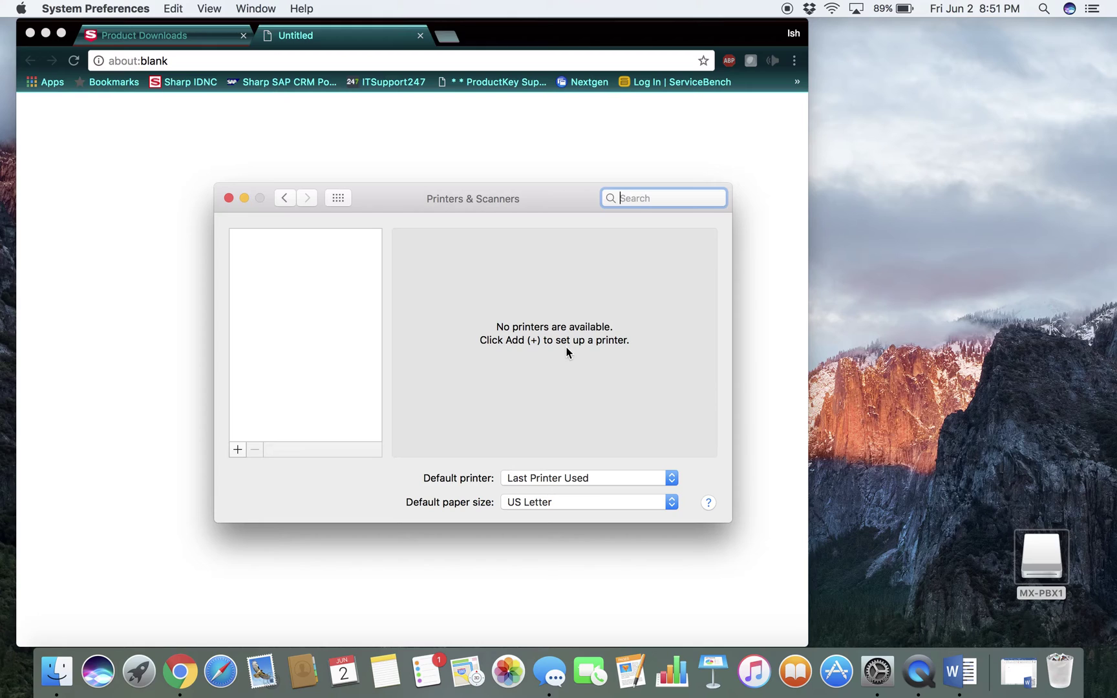
left_click(238, 449)
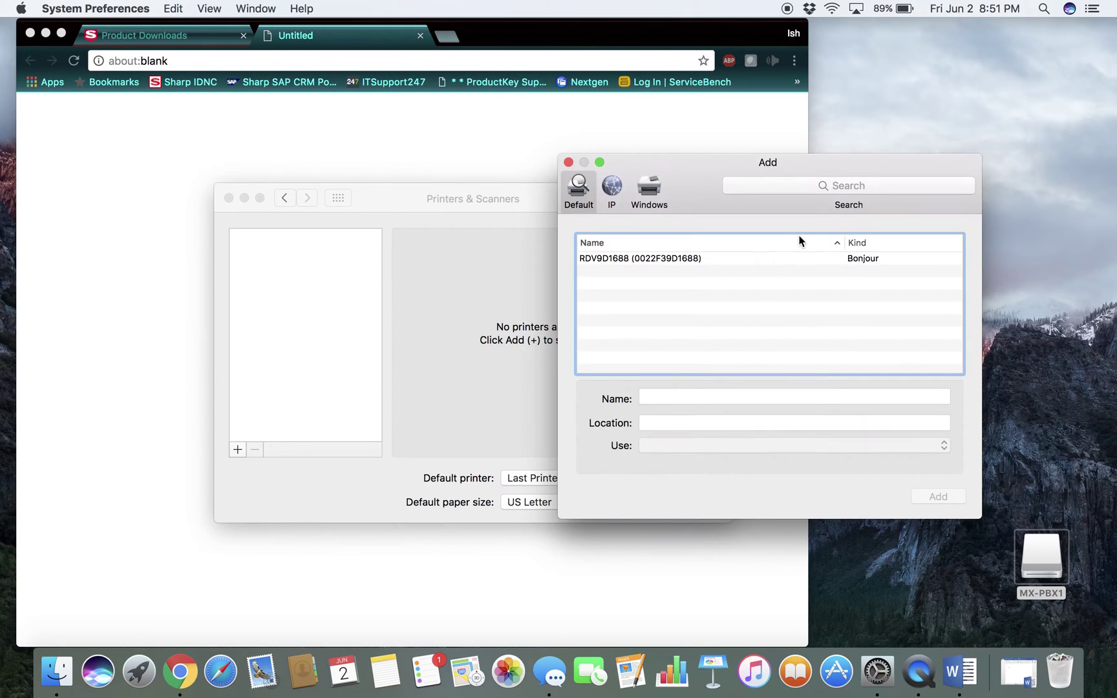
left_click(617, 191)
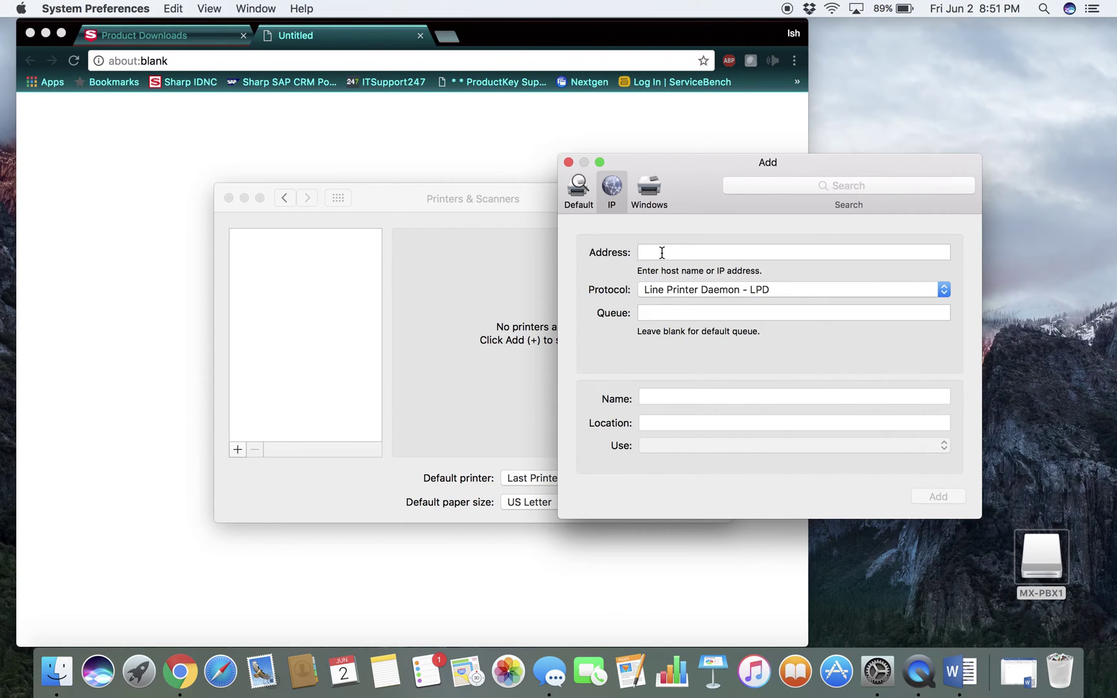
Enter printer address 192.168.0.69 and keep Line Printer Daemon - LPD as the protocol
left_click(662, 252)
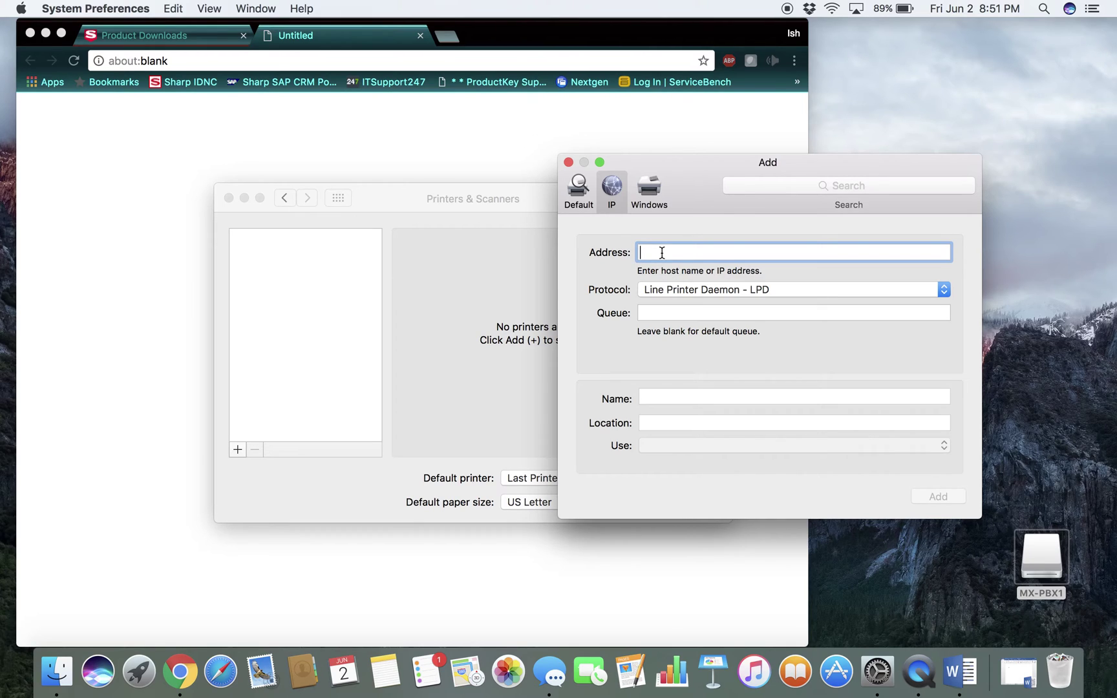
type("192.")
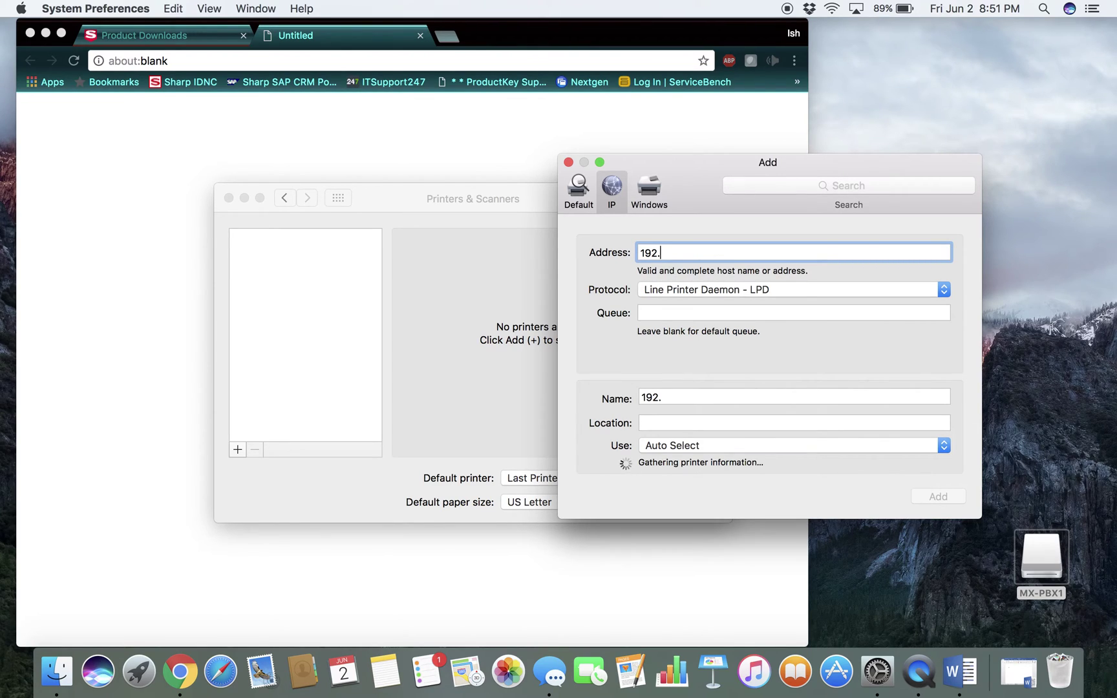
type("168.0.69")
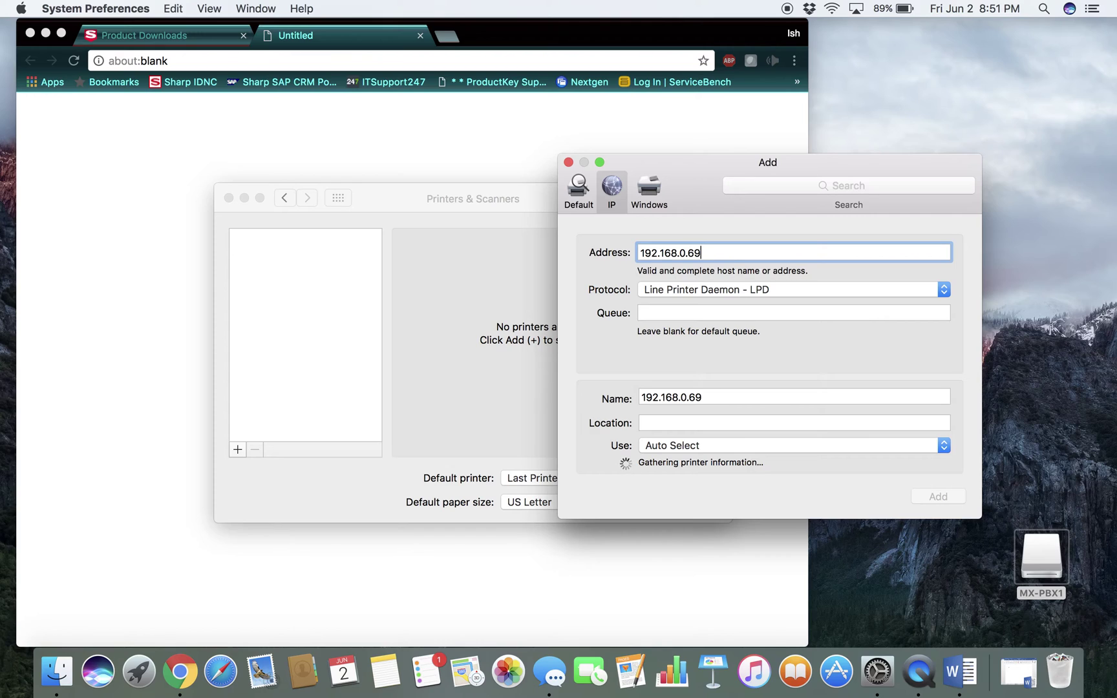
left_click(751, 293)
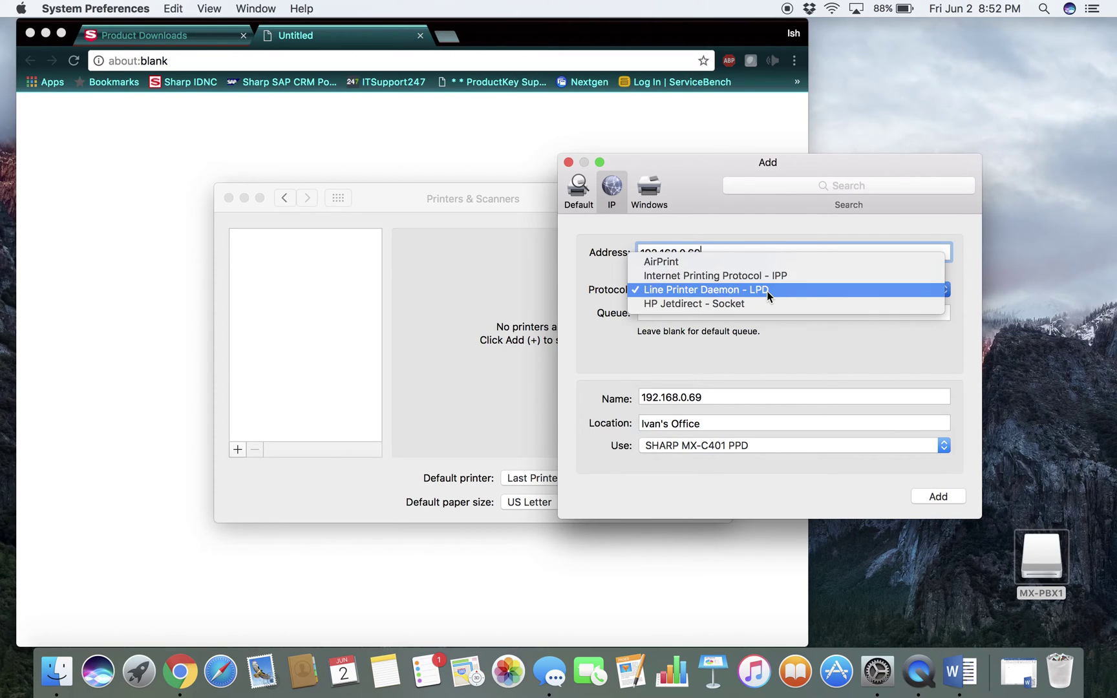
left_click(767, 291)
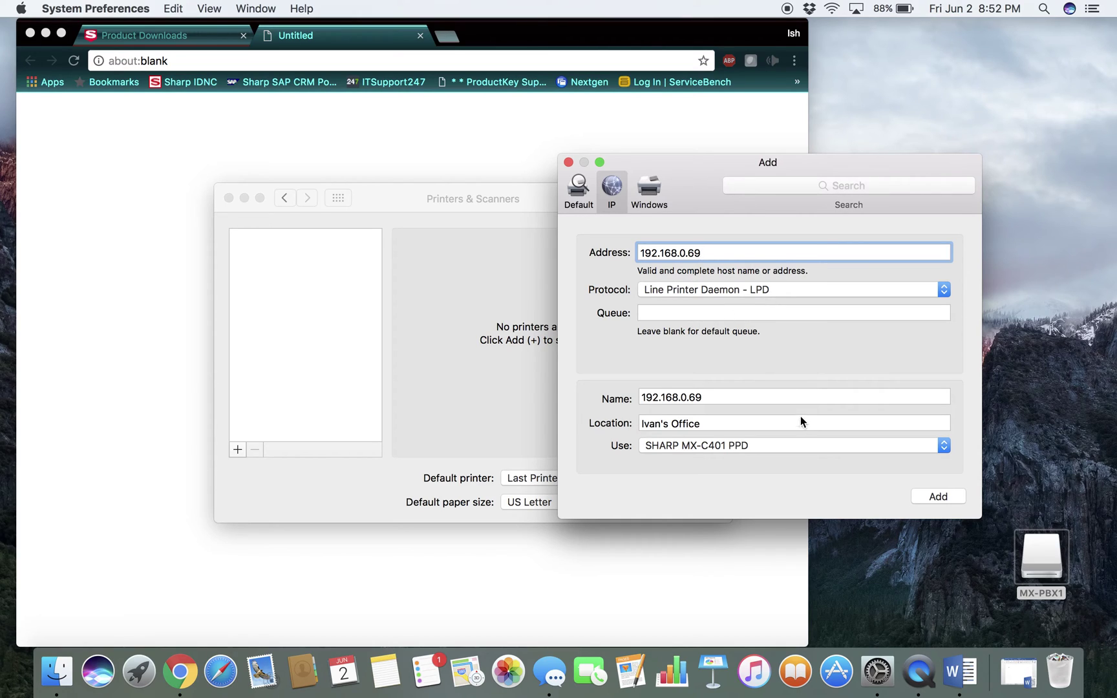
Add the printer using the SHARP MX-C401 PPD driver
left_click(935, 498)
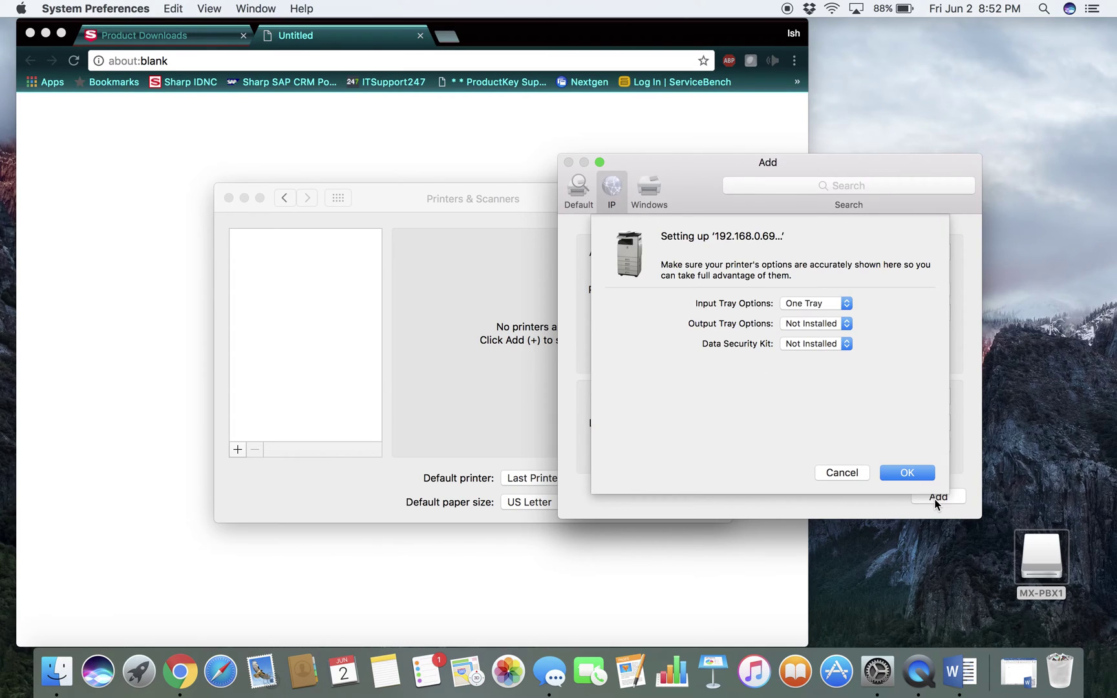
left_click(847, 475)
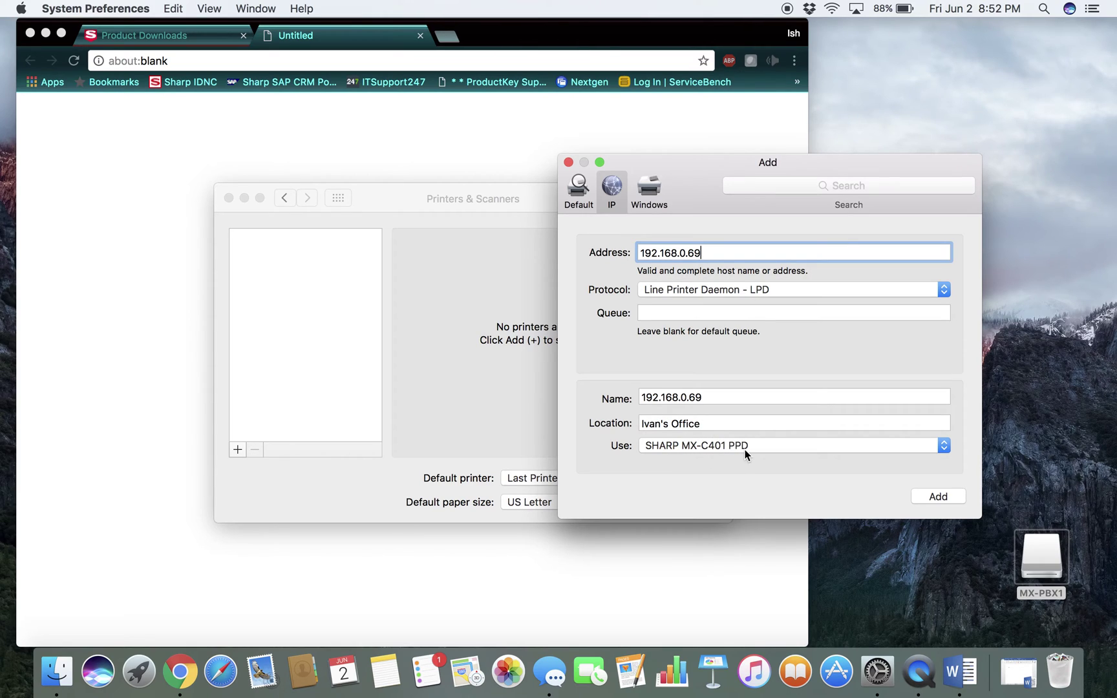
left_click(944, 446)
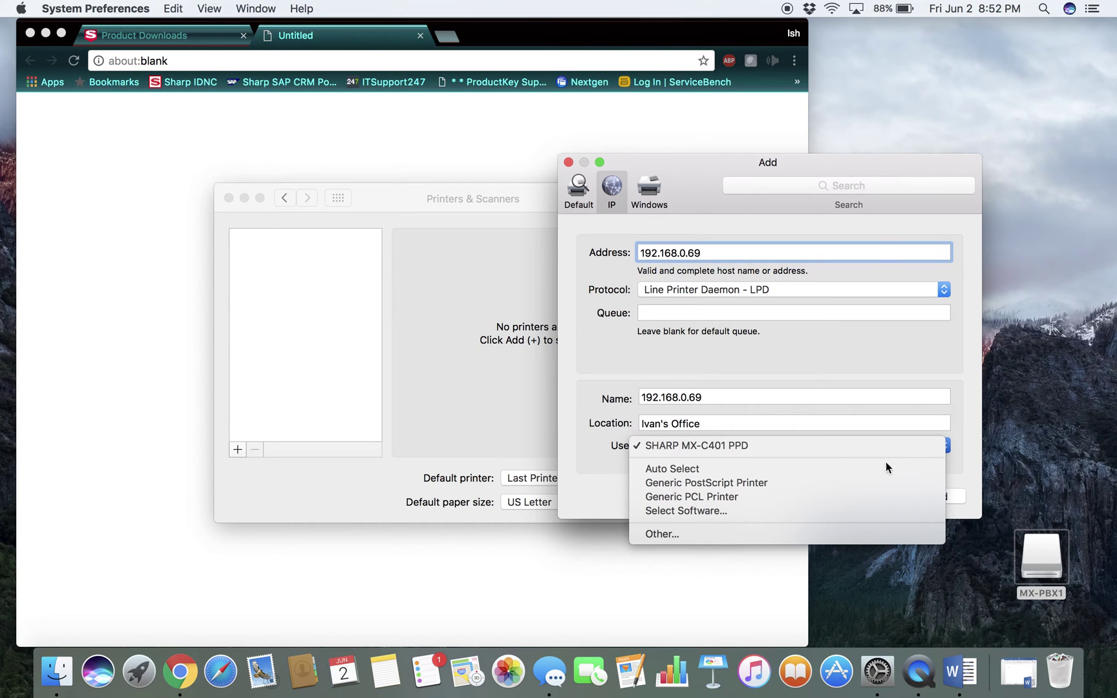
left_click(823, 448)
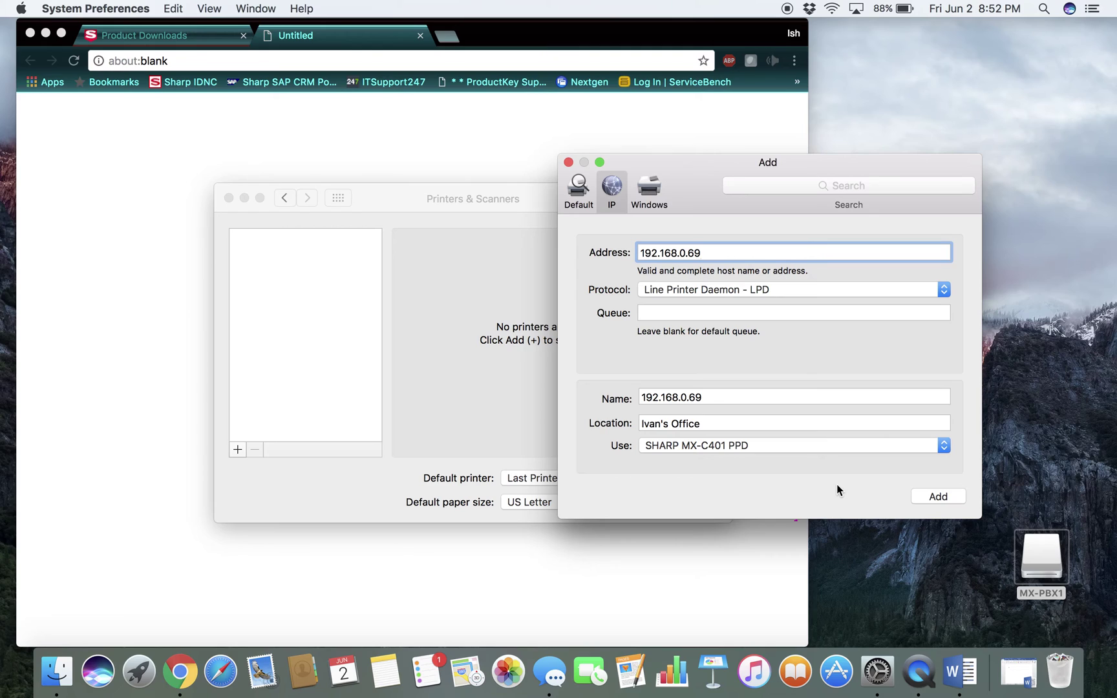
left_click(933, 499)
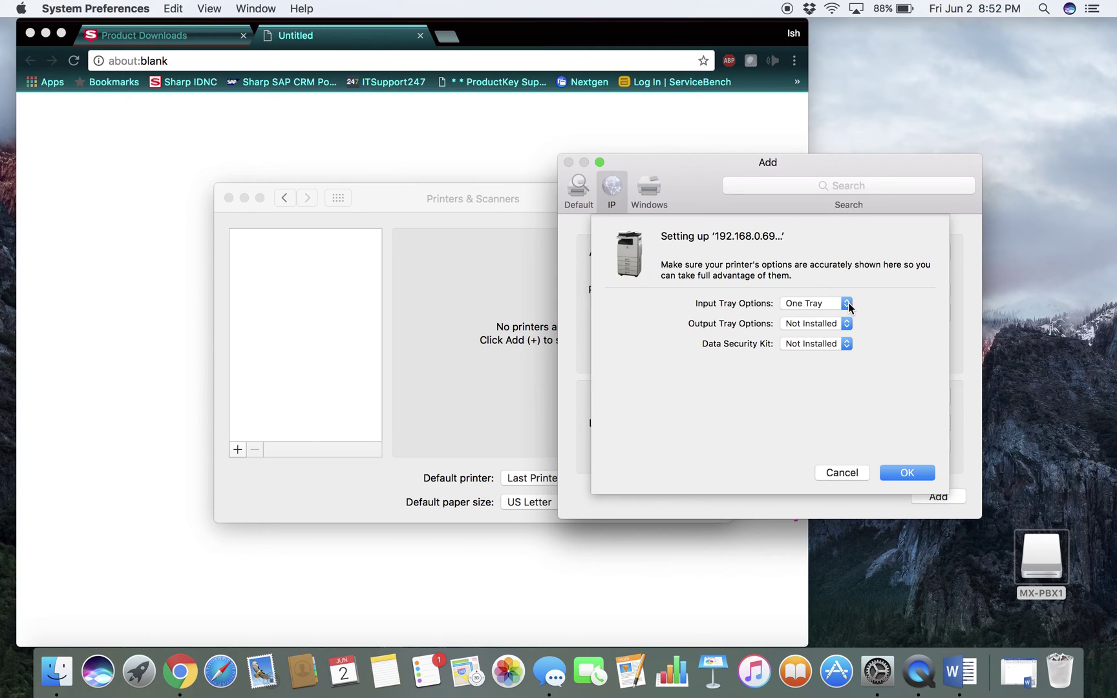
Set input trays to Three Trays and output to Finisher, then confirm with OK
left_click(847, 304)
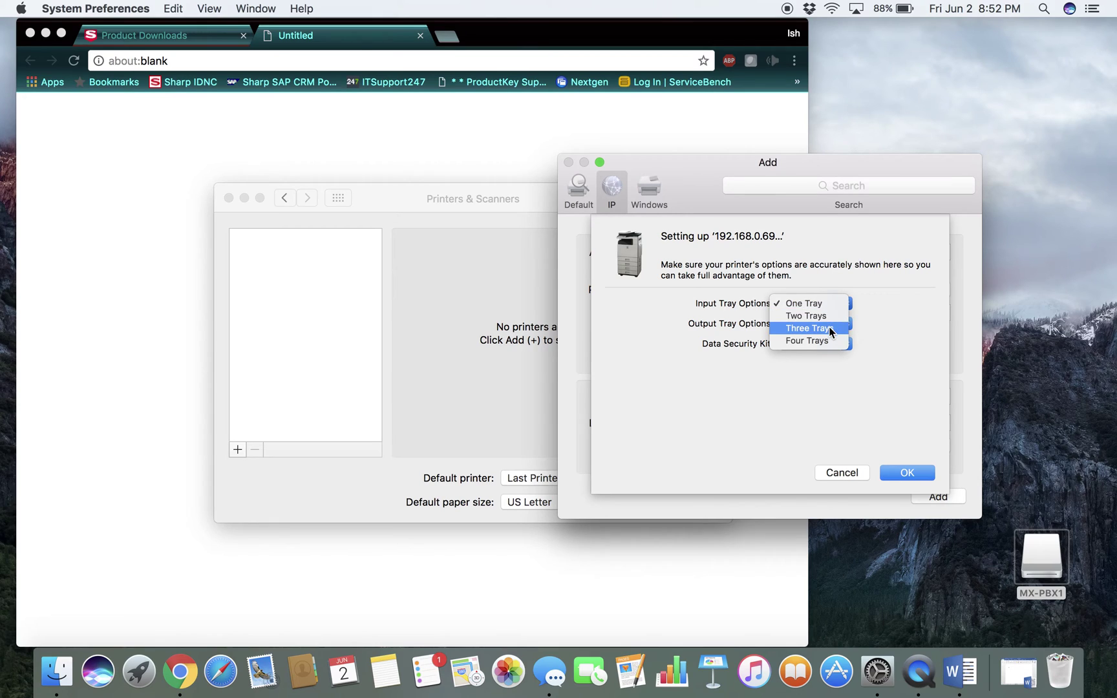
left_click(829, 327)
left_click(846, 323)
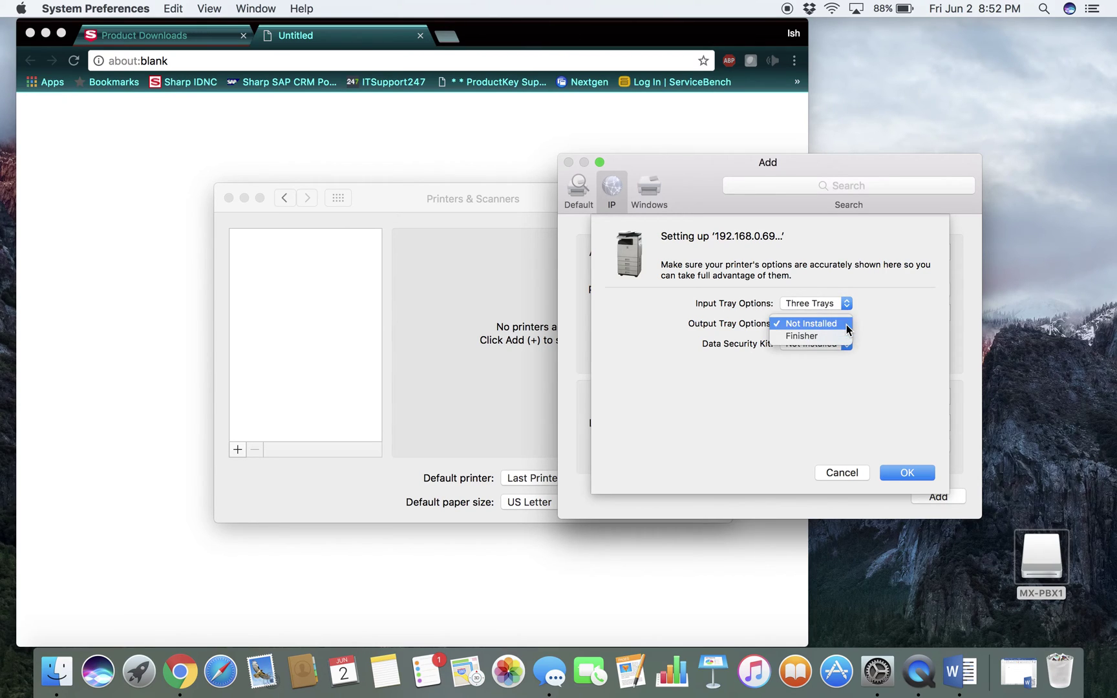
left_click(829, 334)
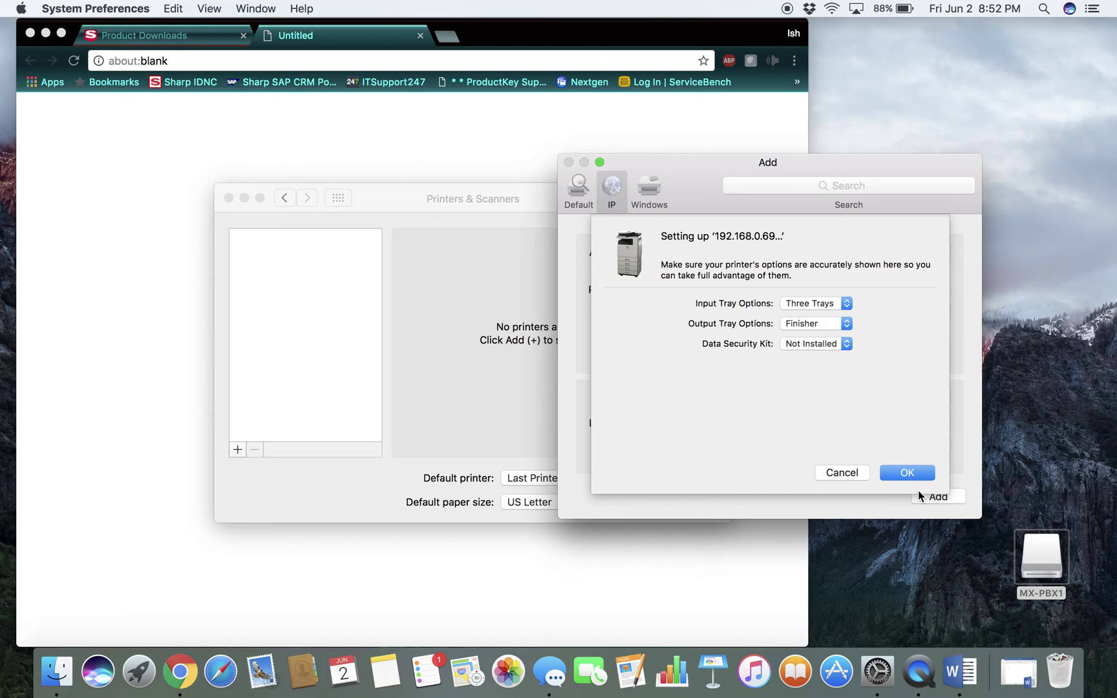
left_click(905, 472)
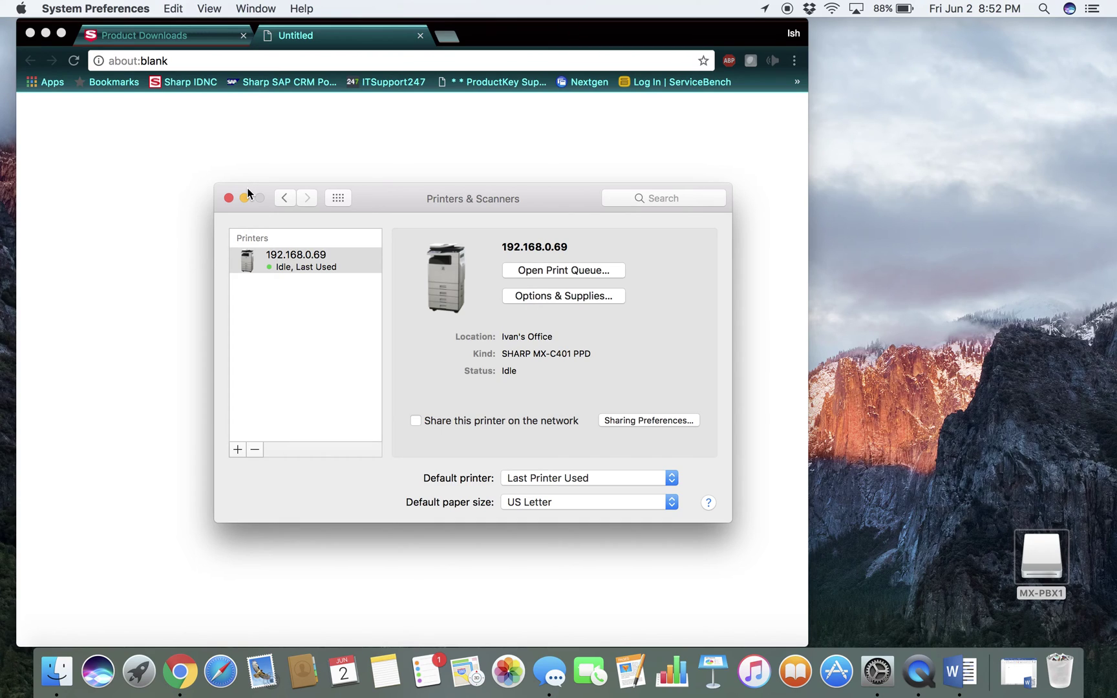
Close Printers & Scanners and bring up Word's Print dialog for the document
left_click(228, 197)
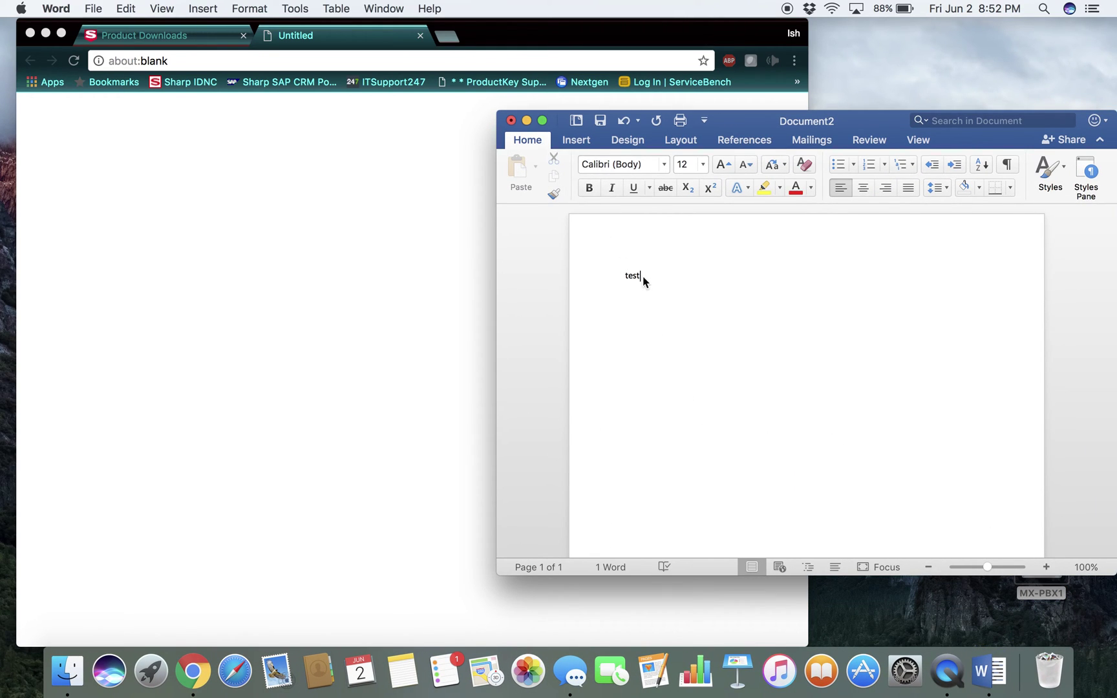
left_click(95, 8)
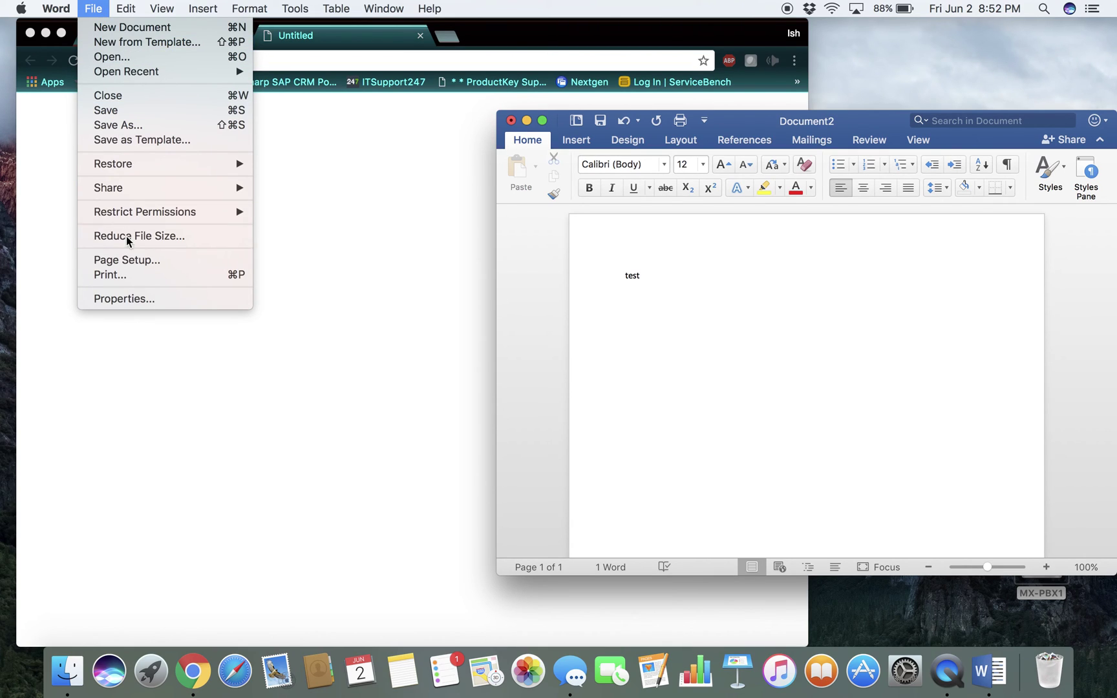
left_click(127, 276)
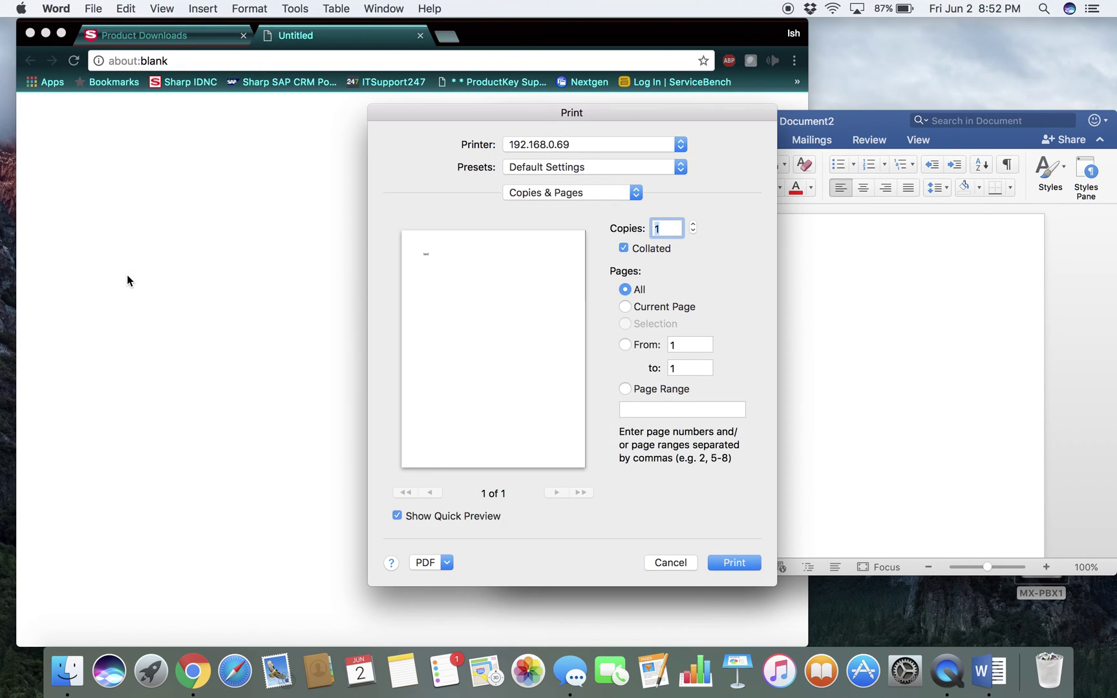
Under Job Handling > Authentication, enter and lock the user number, then print
left_click(591, 192)
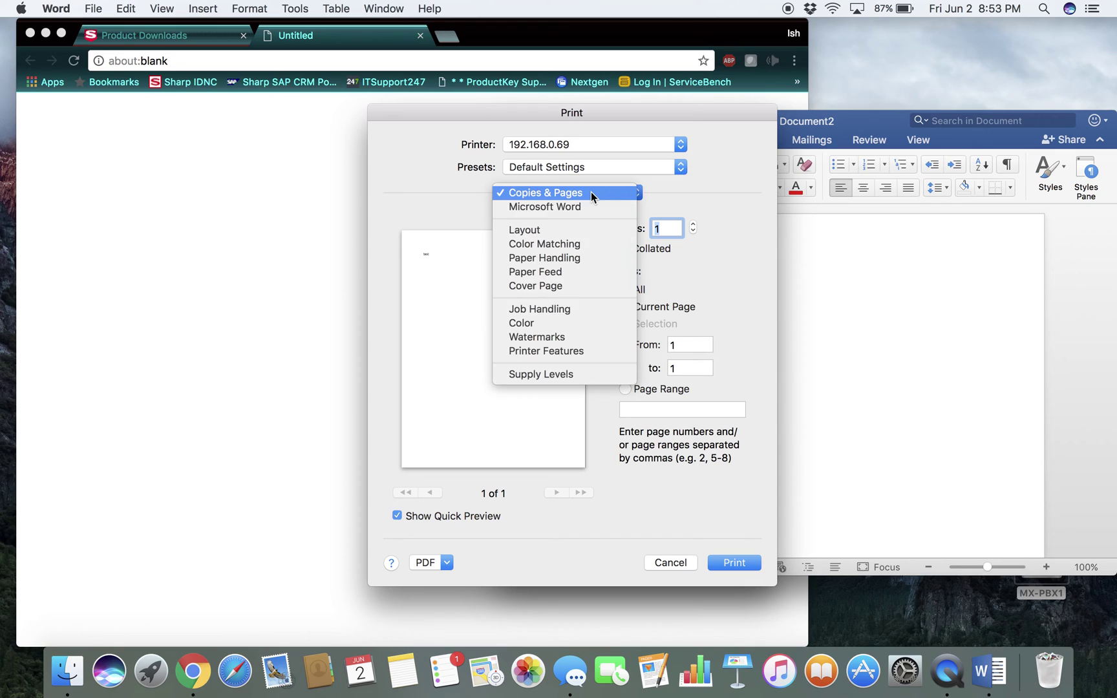
left_click(559, 312)
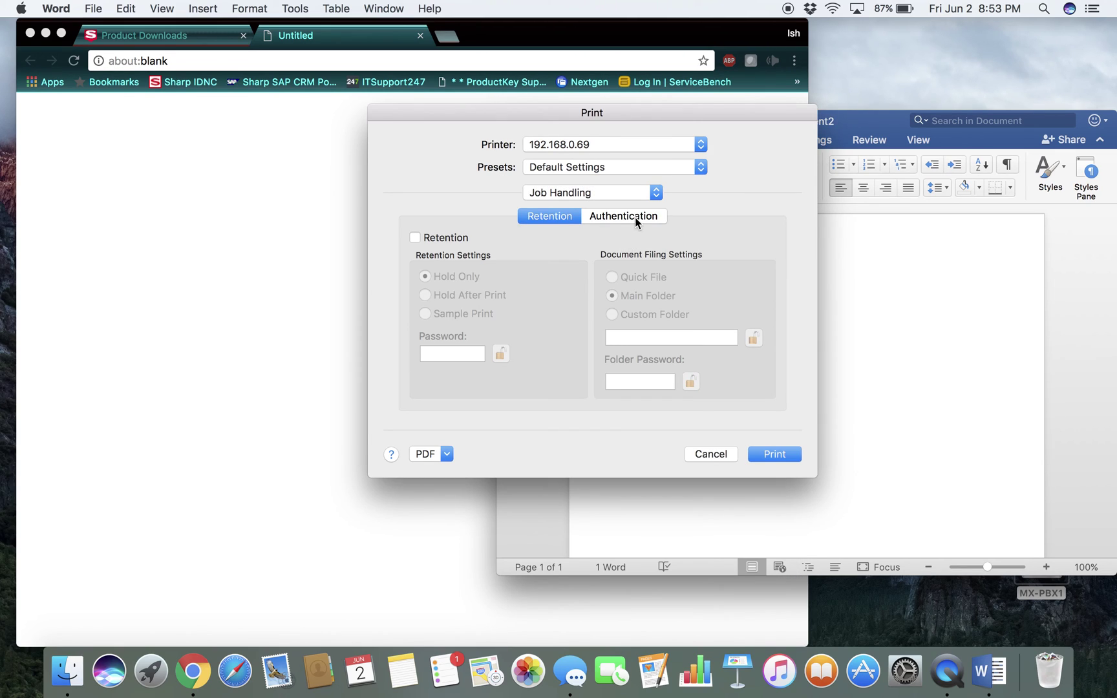
left_click(635, 217)
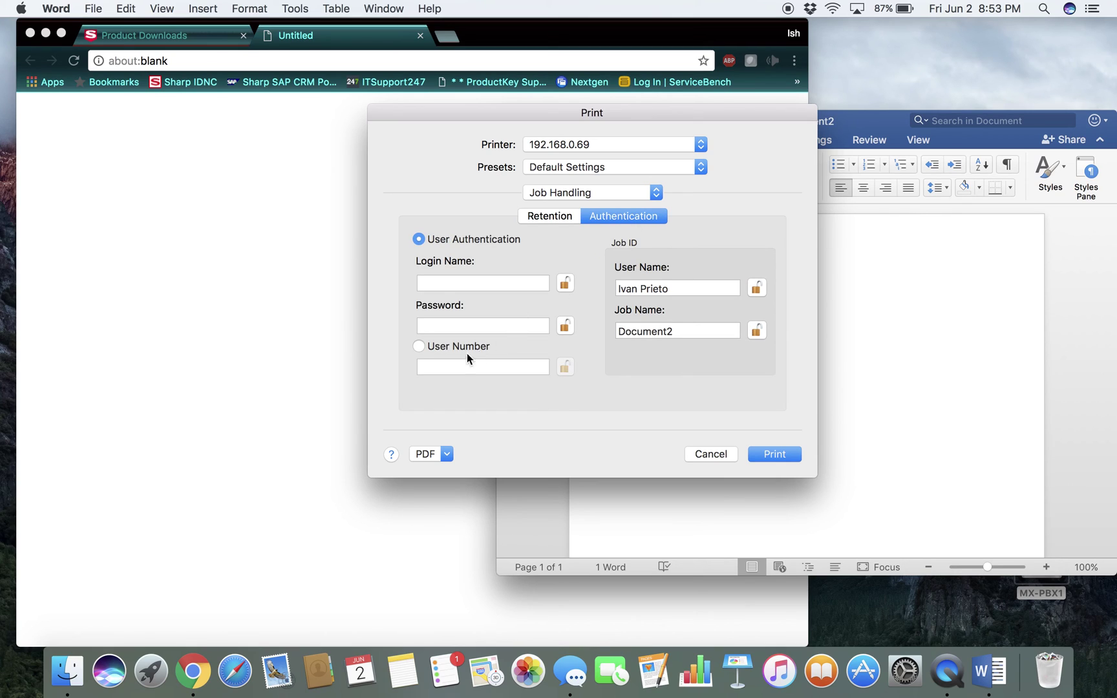
left_click(419, 346)
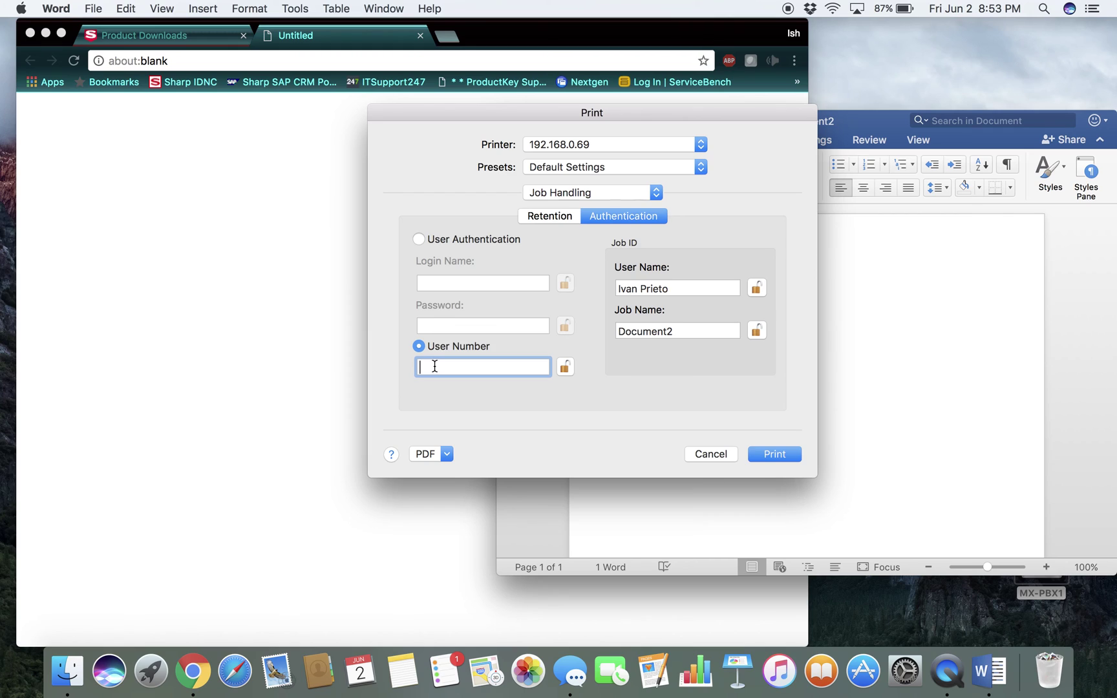
type("123456")
left_click(567, 367)
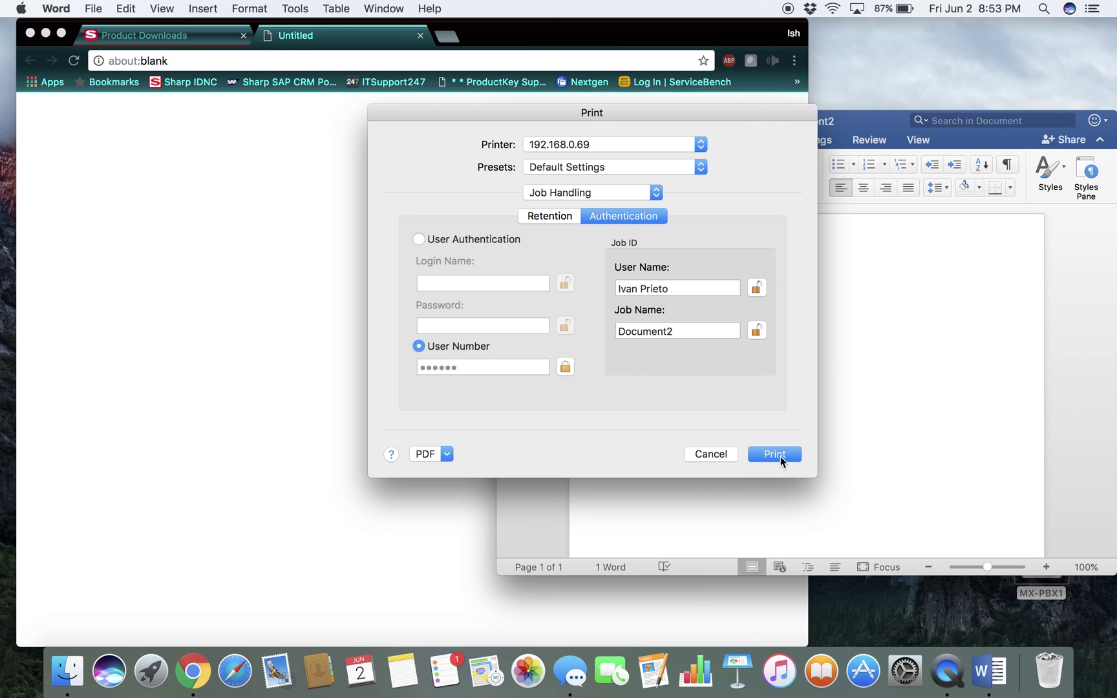
left_click(774, 455)
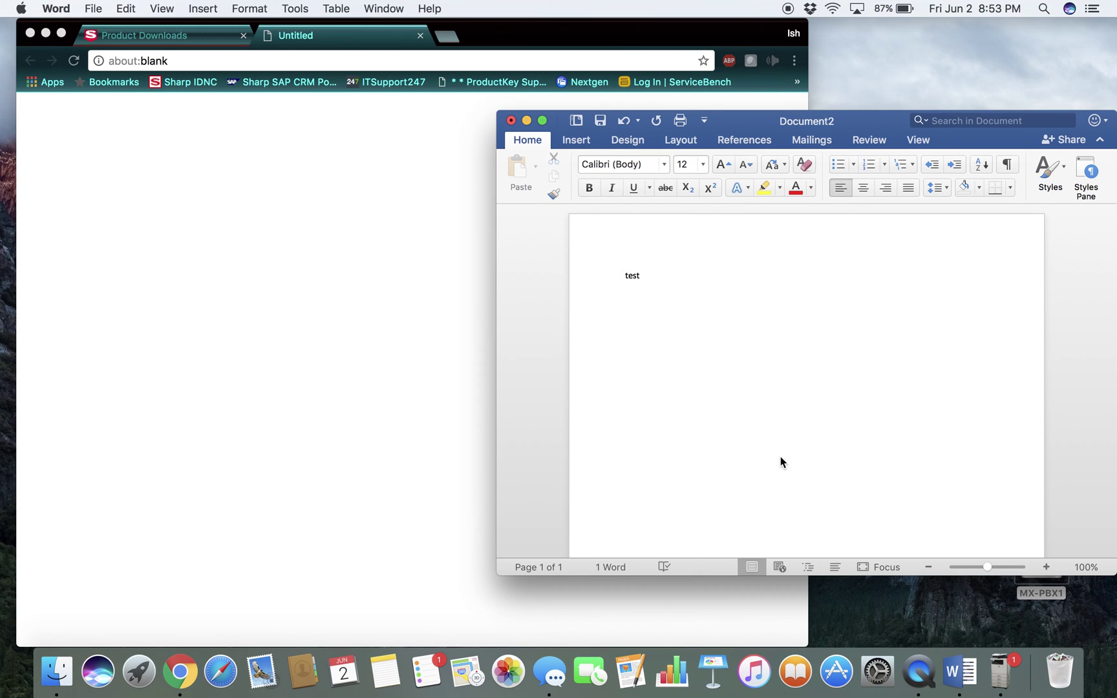